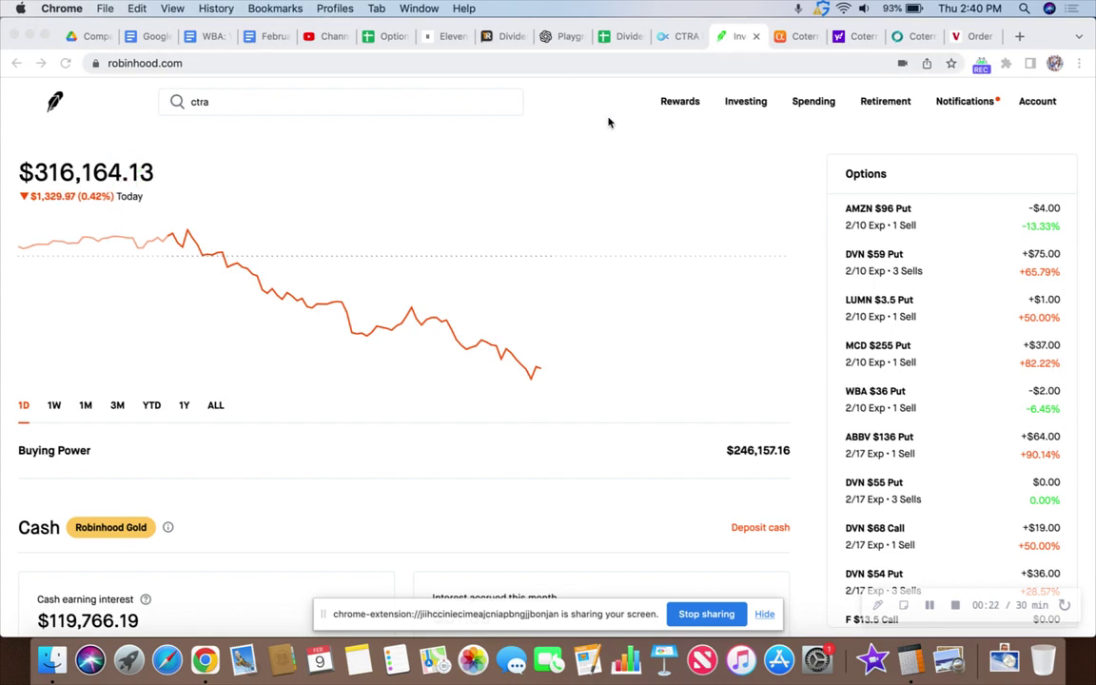
- View the coterra.com homepage, then return to the Yahoo Finance CTRA quote at 24.33
left_click(856, 36)
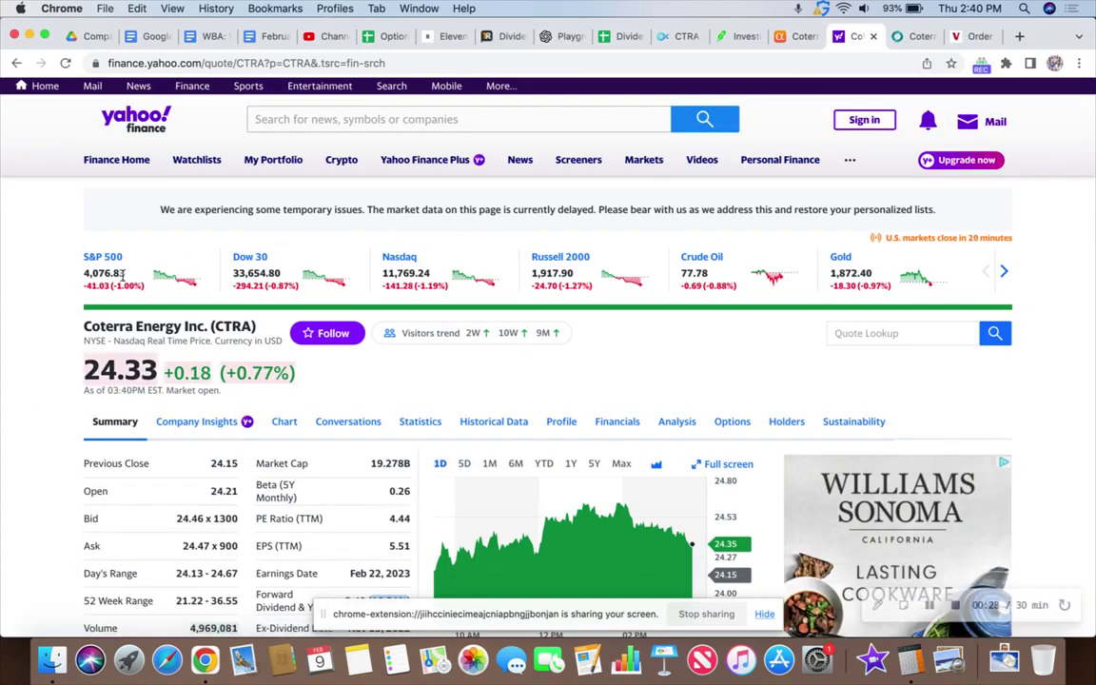
left_click(915, 36)
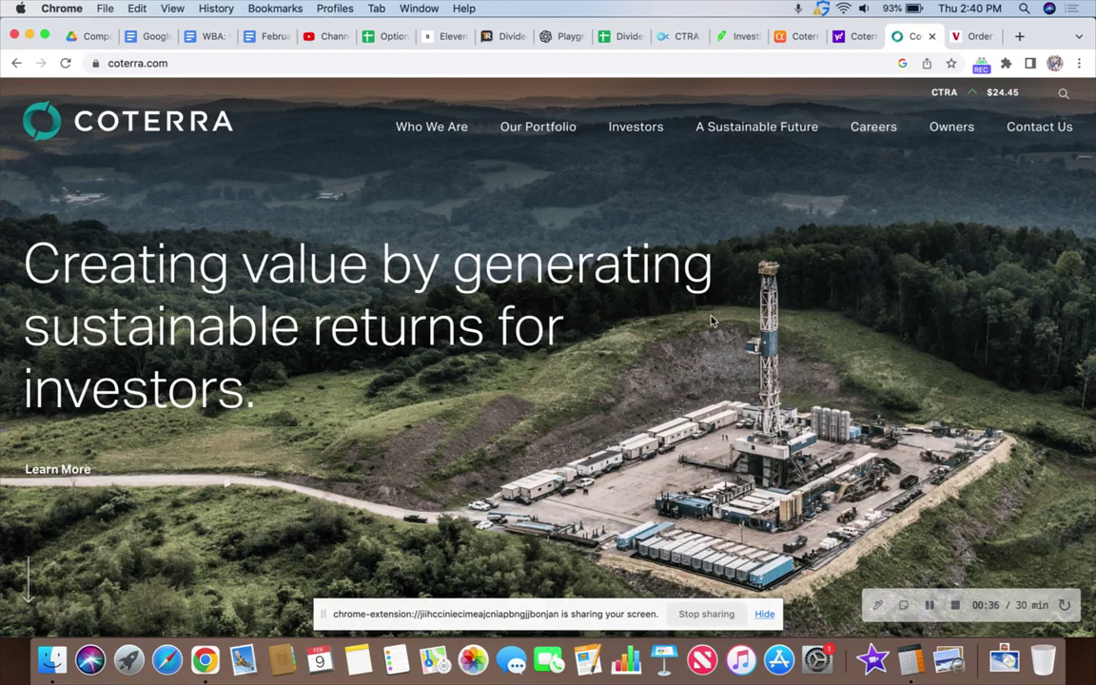
left_click(845, 38)
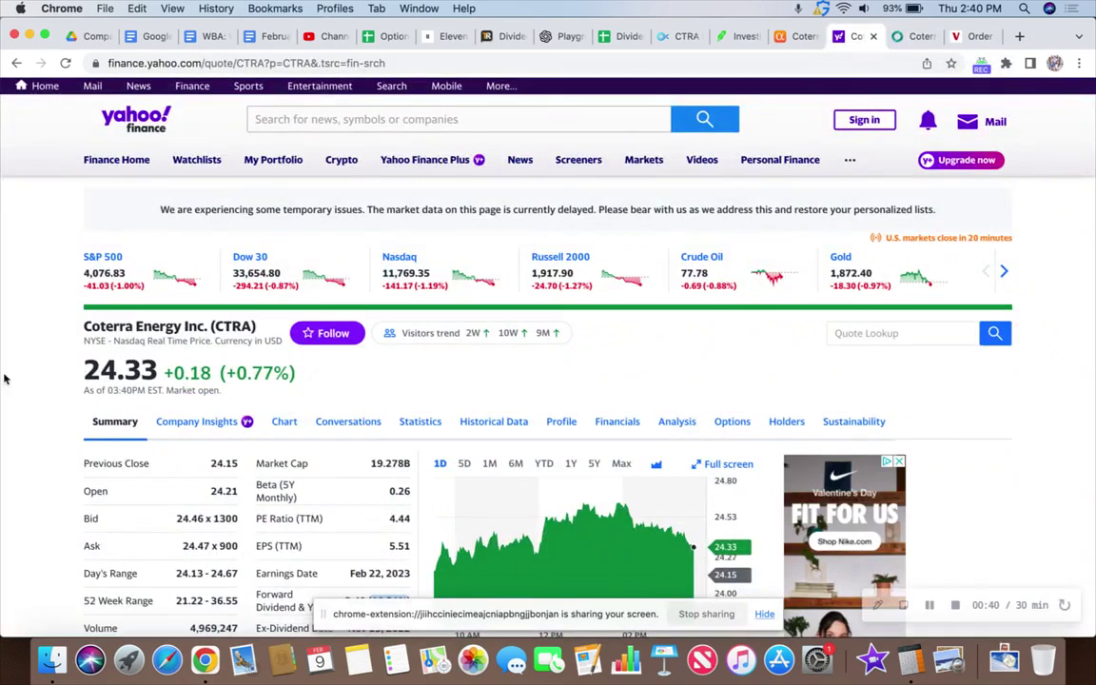
scroll(46, 347, "down", 1)
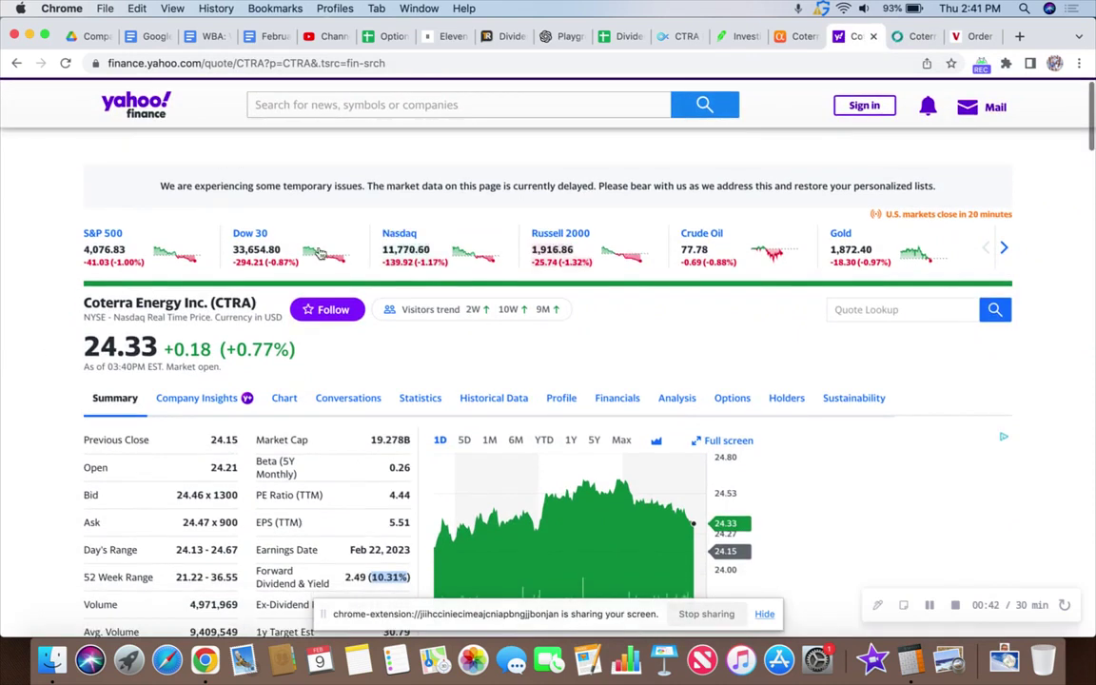
left_click(969, 7)
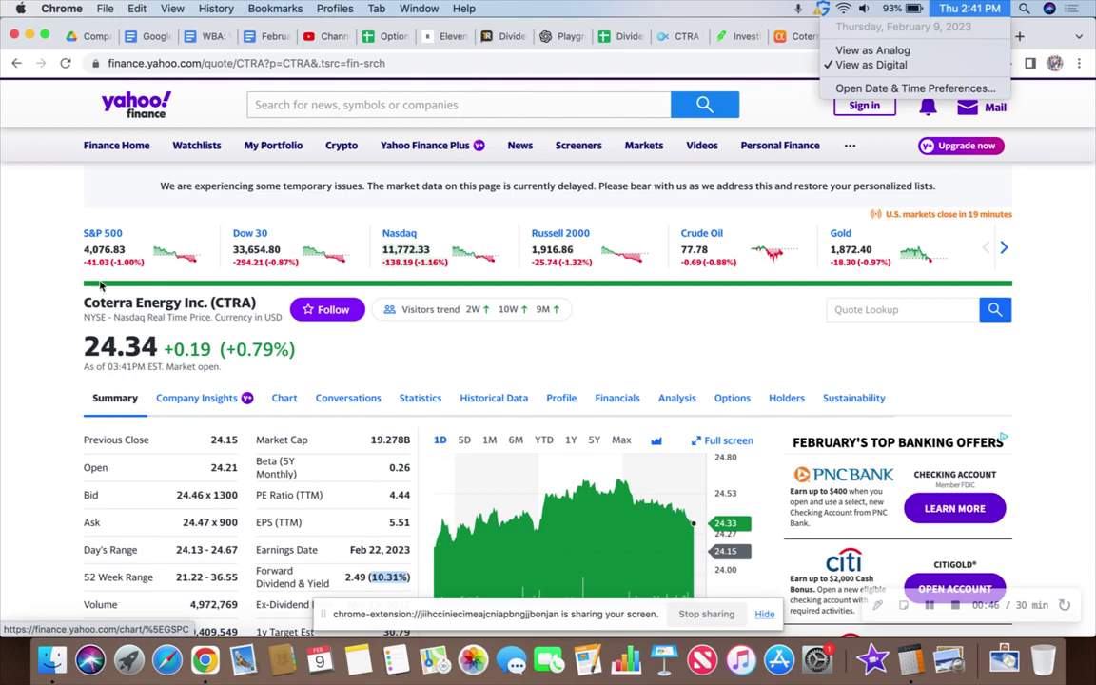
left_click(49, 370)
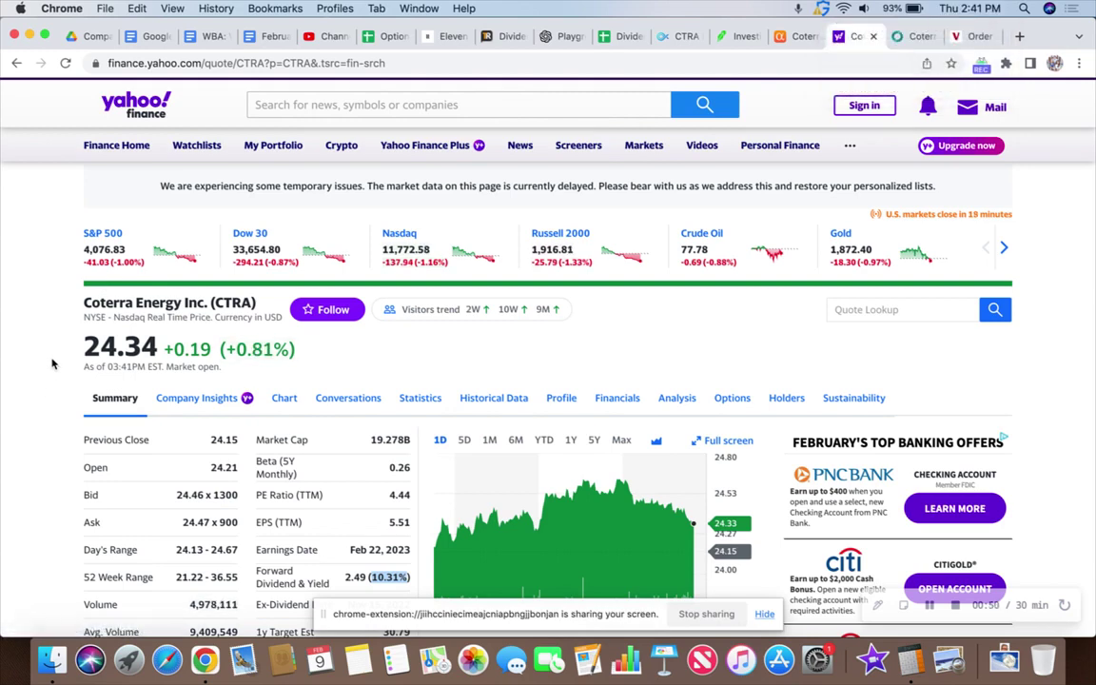
scroll(52, 361, "down", 1)
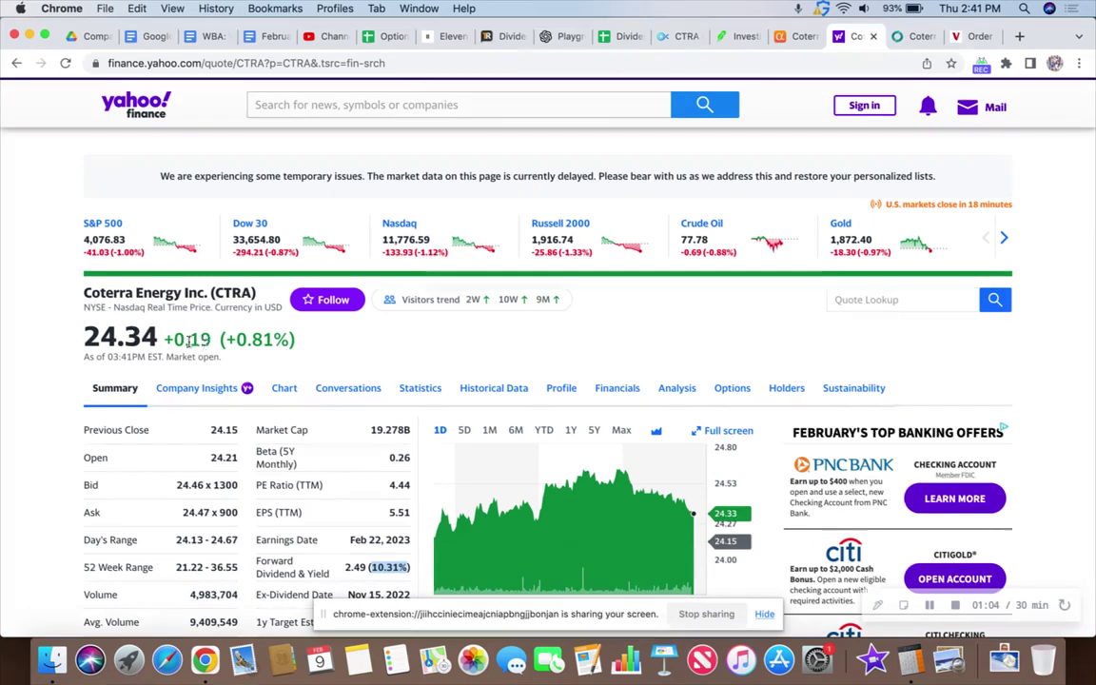
scroll(67, 385, "down", 2)
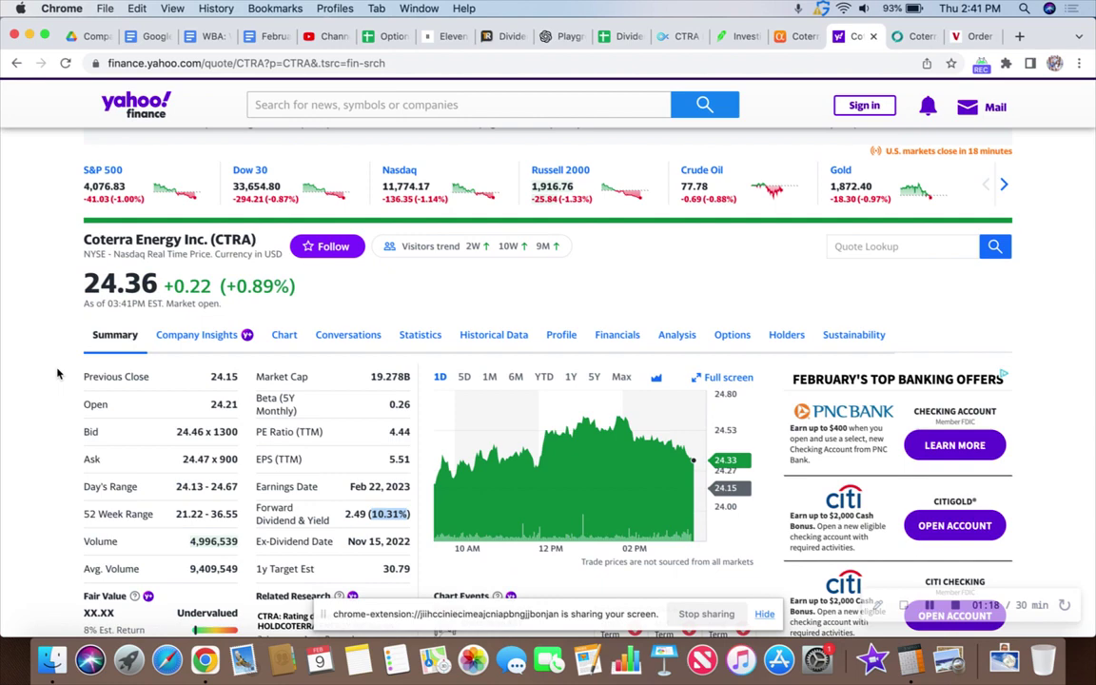
scroll(57, 374, "down", 3)
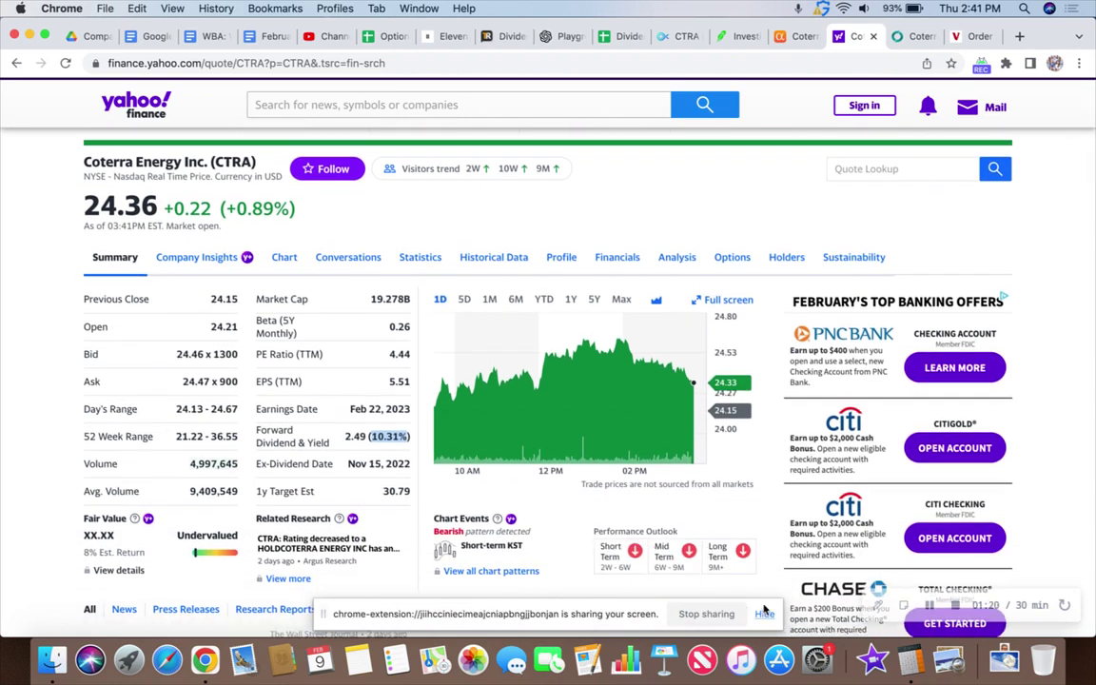
left_click(765, 614)
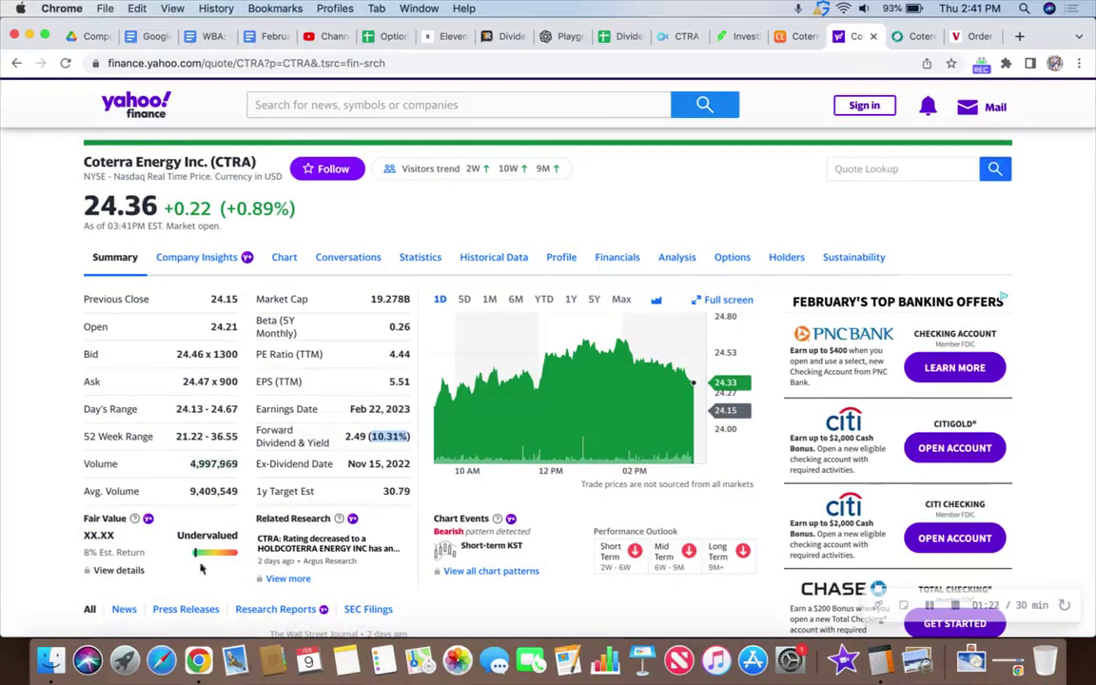
mouse_move(521, 92)
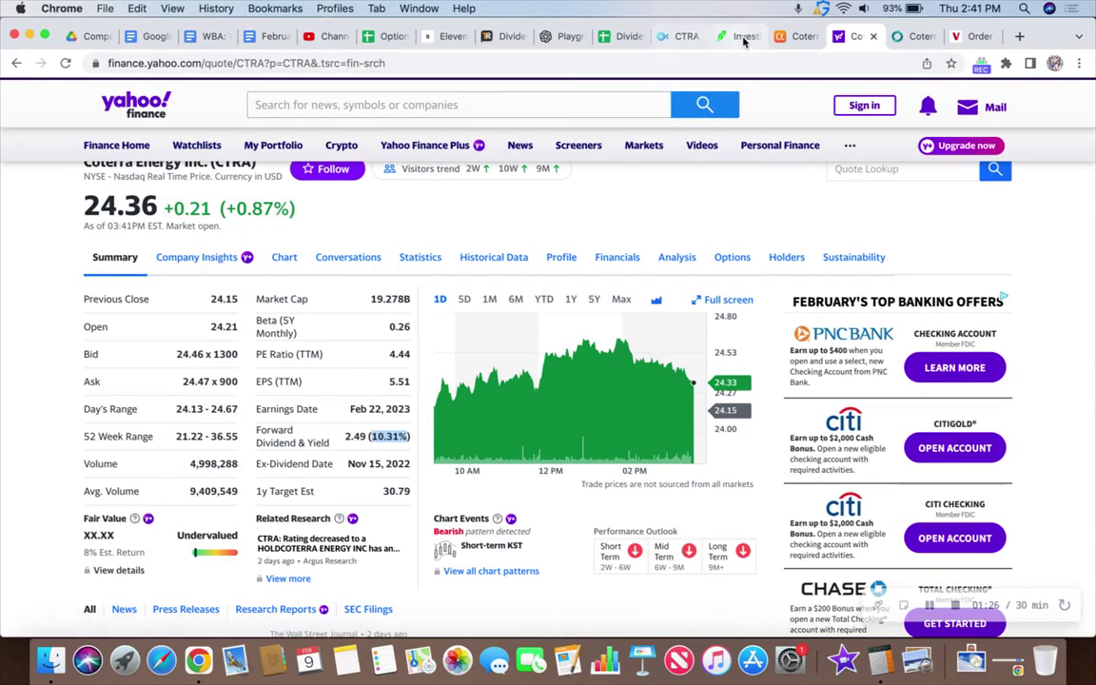
- Open Alpha Spread's CTRA page and show the worst-case intrinsic value estimate
left_click(683, 36)
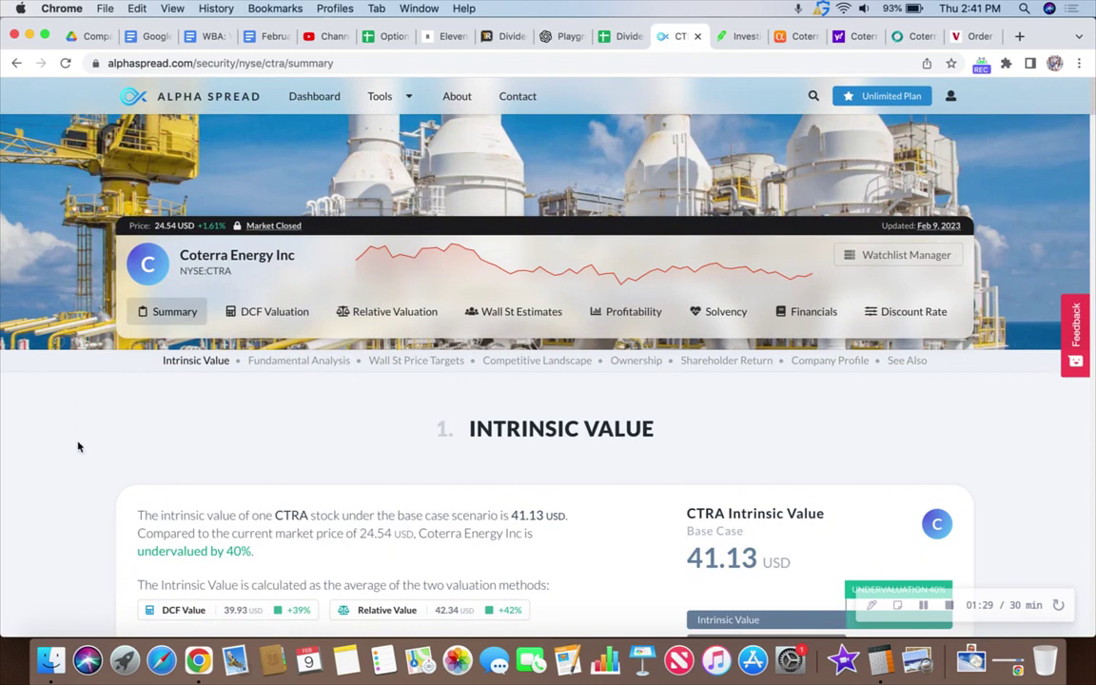
scroll(650, 502, "down", 2)
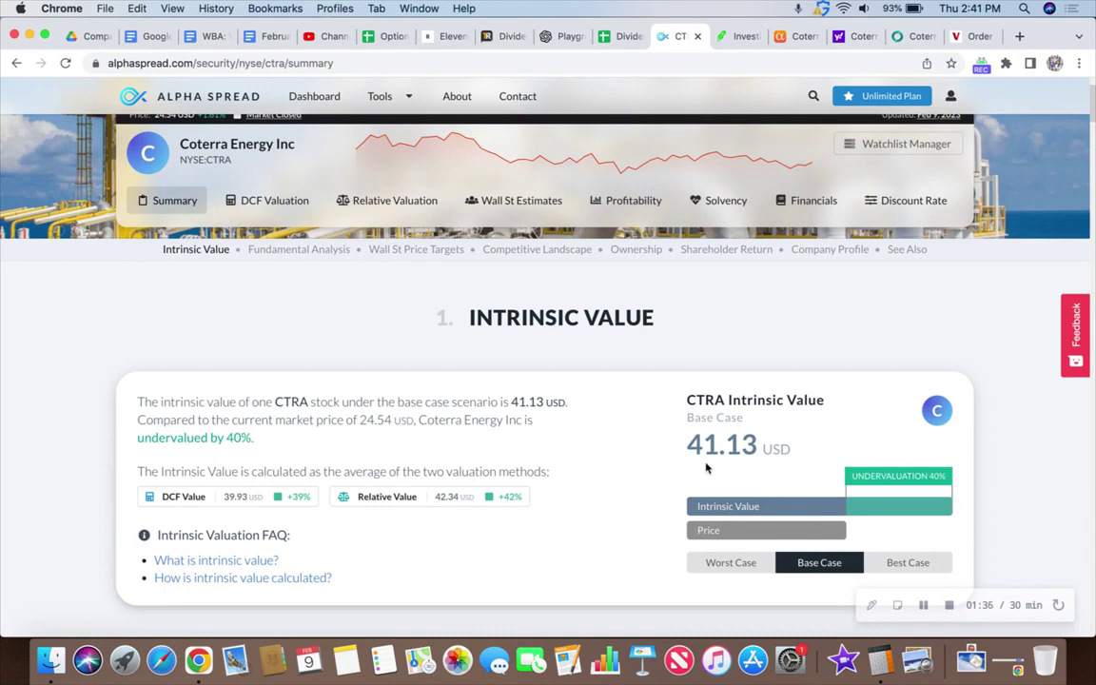
scroll(612, 436, "up", 1)
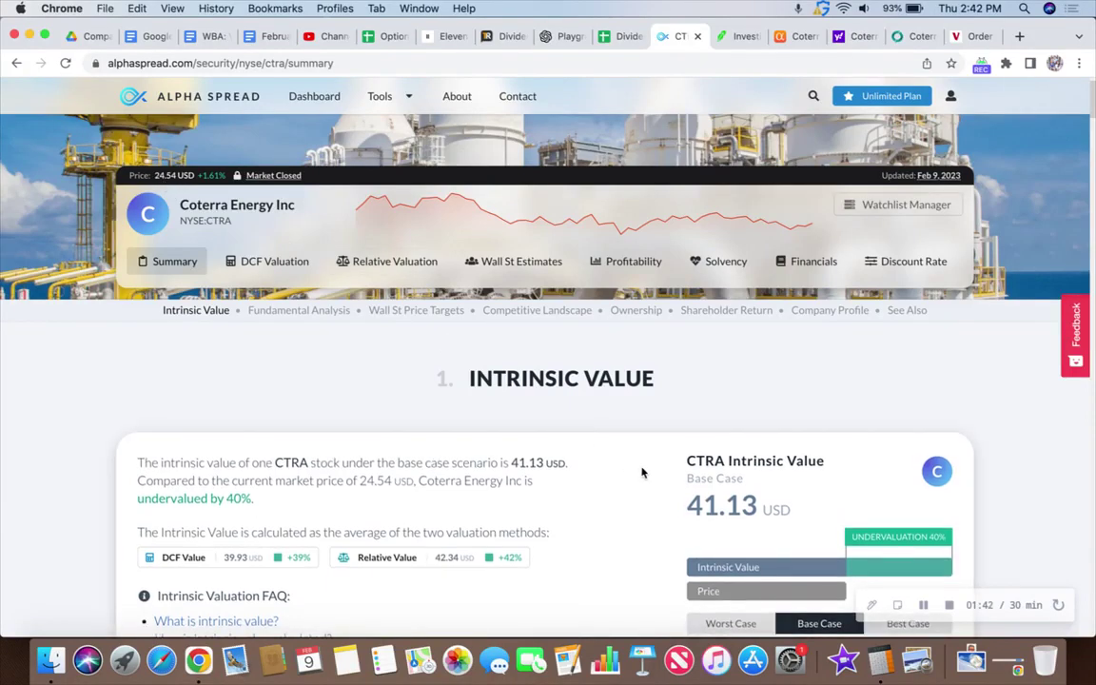
scroll(641, 473, "down", 2)
left_click(714, 521)
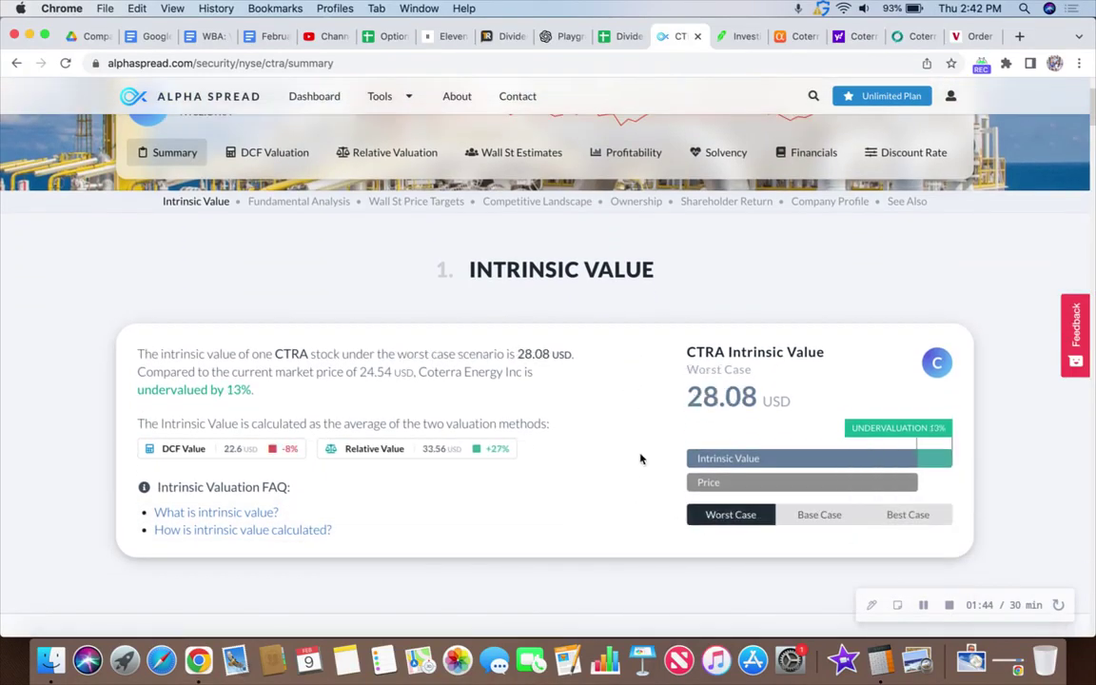
- Compare the base-case and best-case estimates, ending on the 66.7 USD best case
scroll(610, 445, "up", 2)
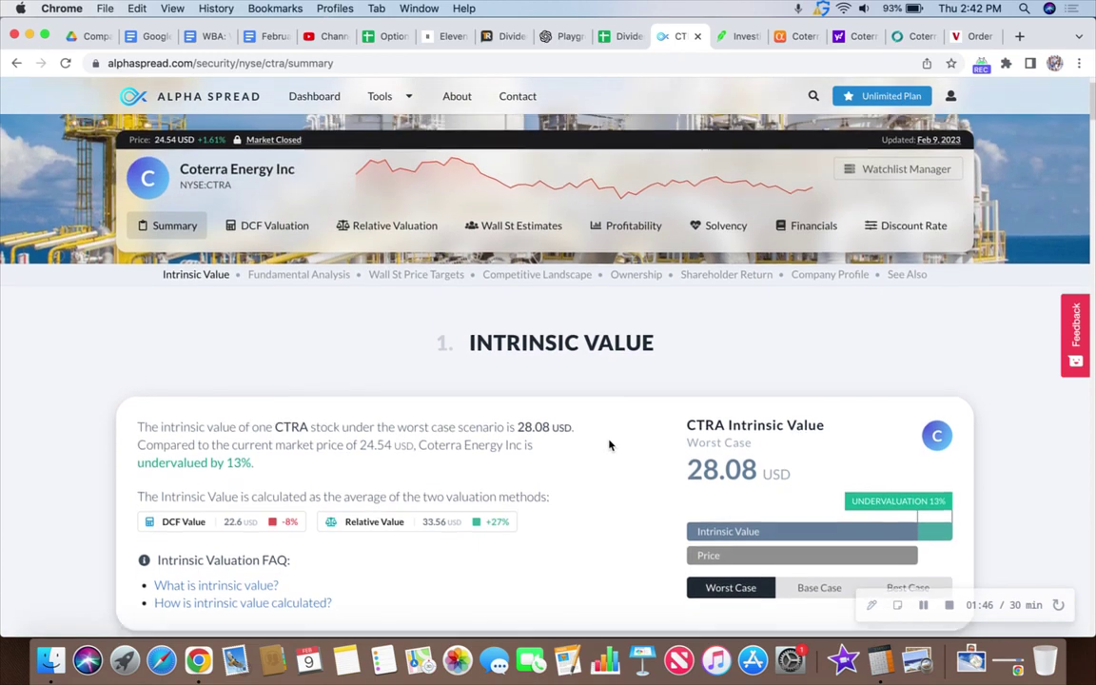
scroll(611, 445, "down", 1)
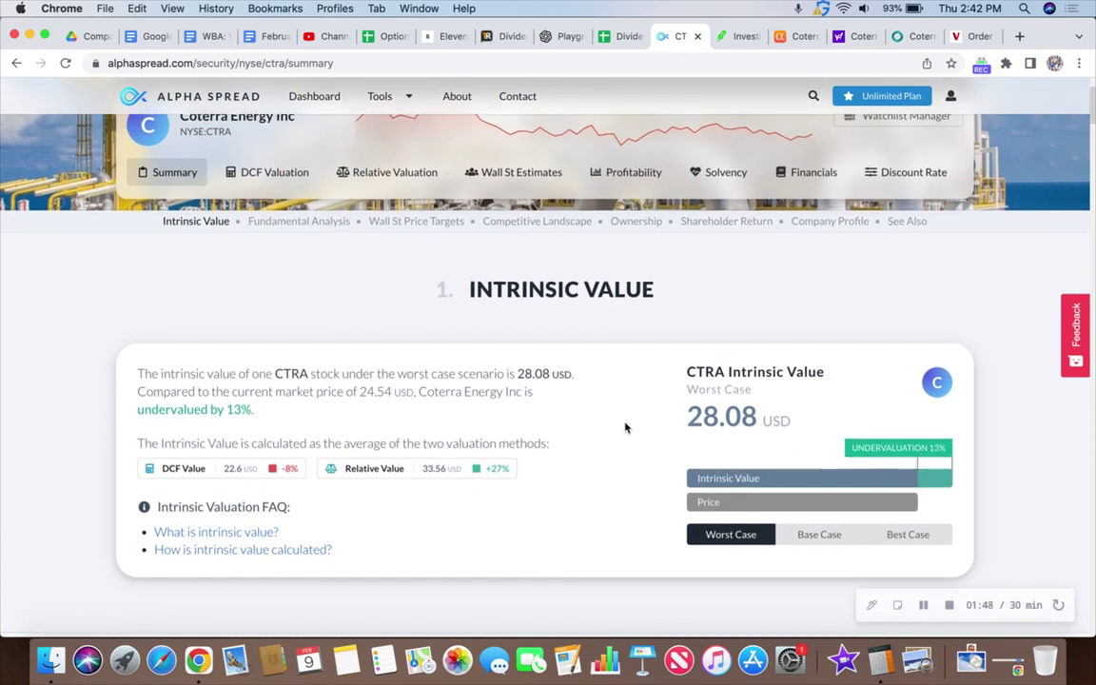
scroll(624, 423, "up", 1)
mouse_move(895, 458)
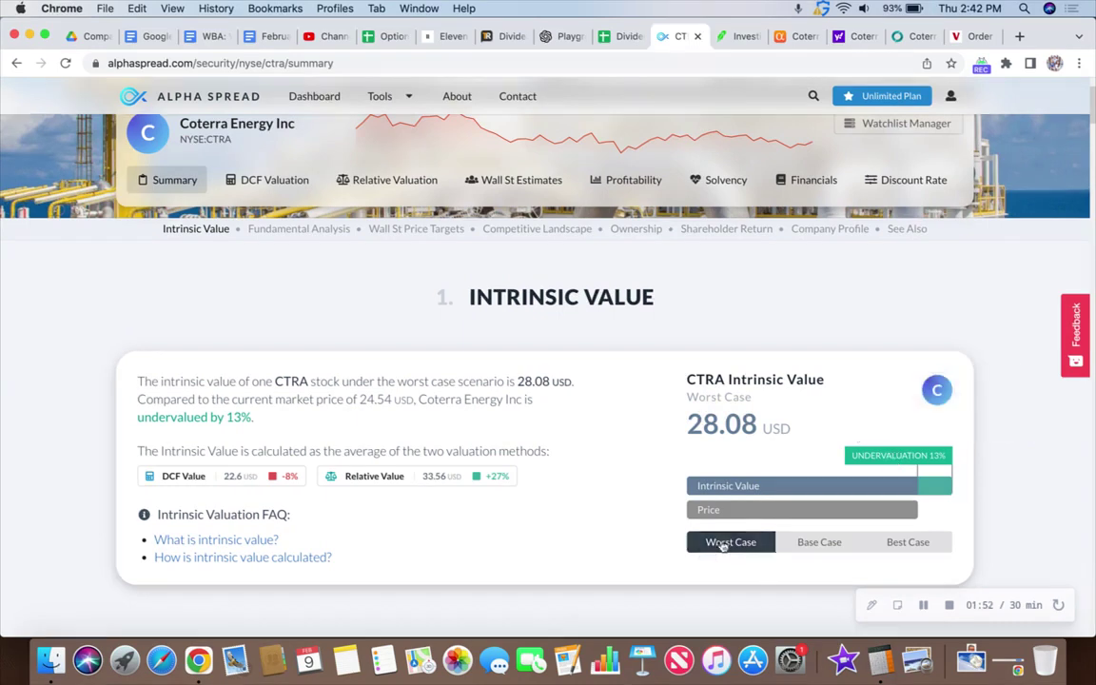
left_click(801, 542)
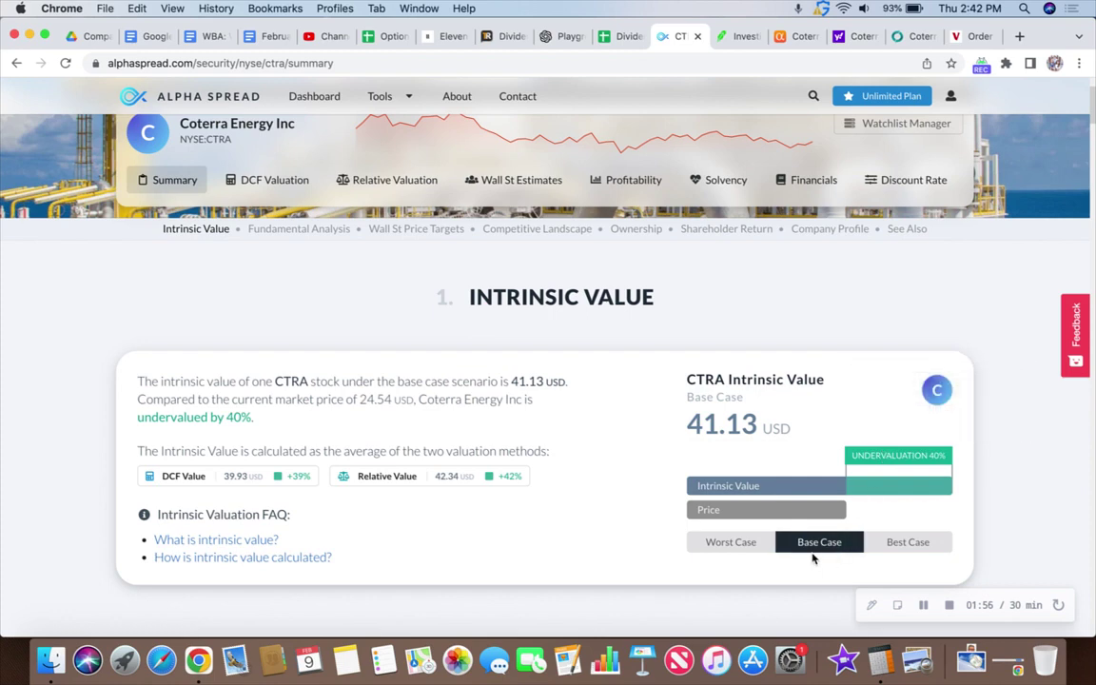
left_click(888, 542)
mouse_move(849, 457)
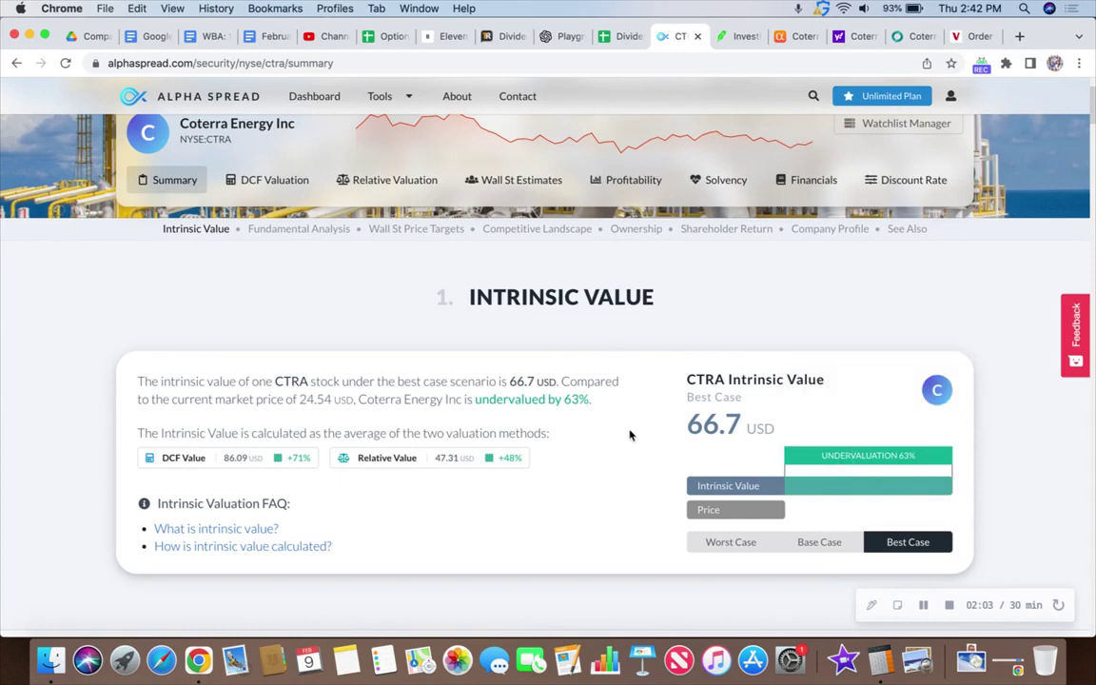
scroll(620, 438, "up", 2)
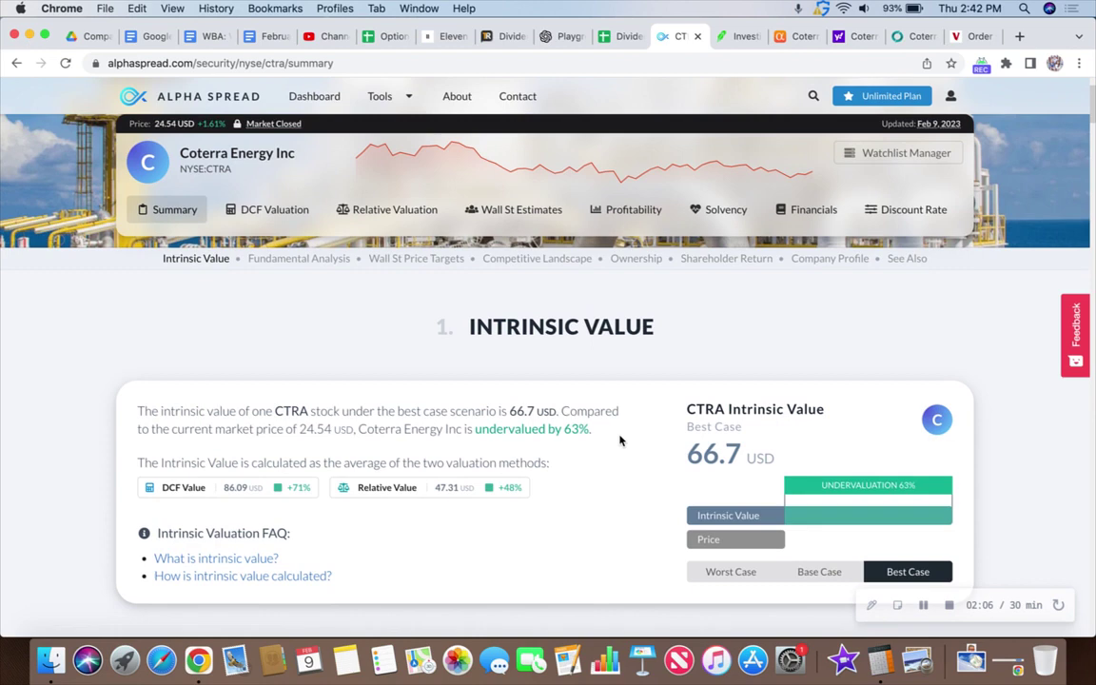
- Search Robinhood for CTRA and open the Coterra Energy stock page at $24.44
left_click(736, 38)
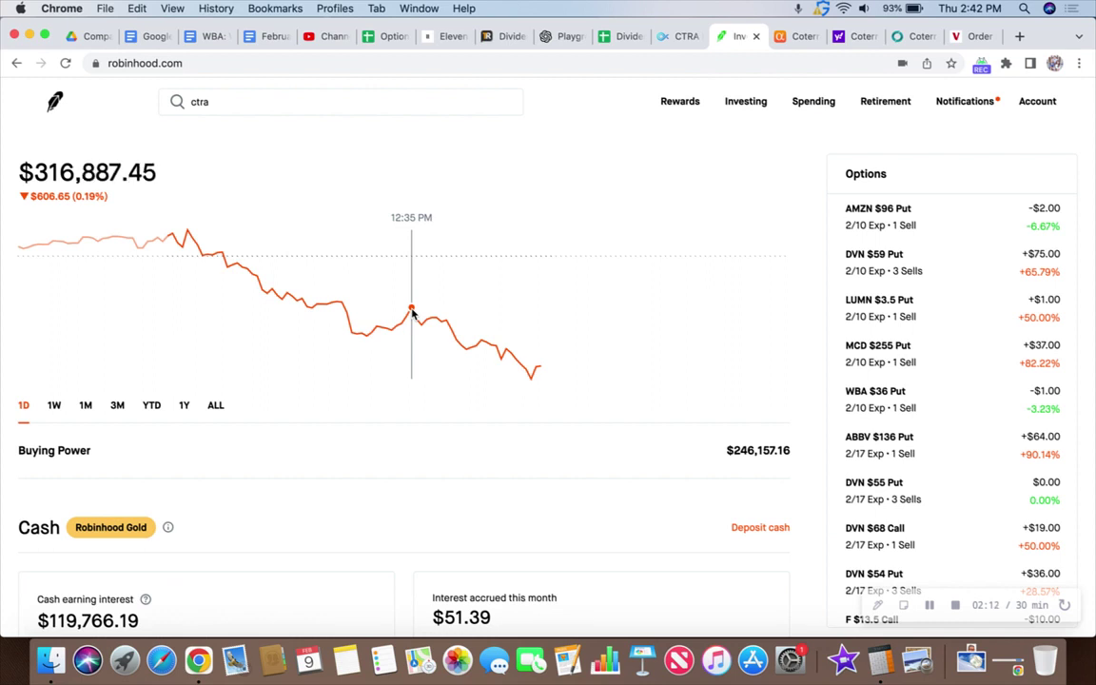
left_click(262, 99)
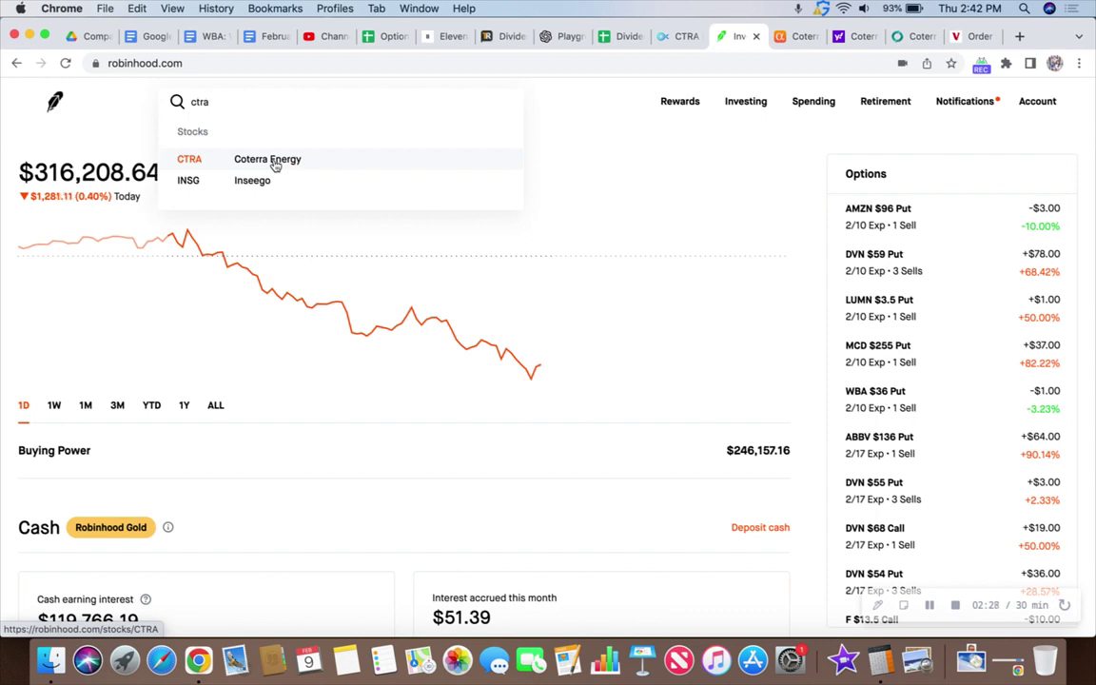
left_click(275, 163)
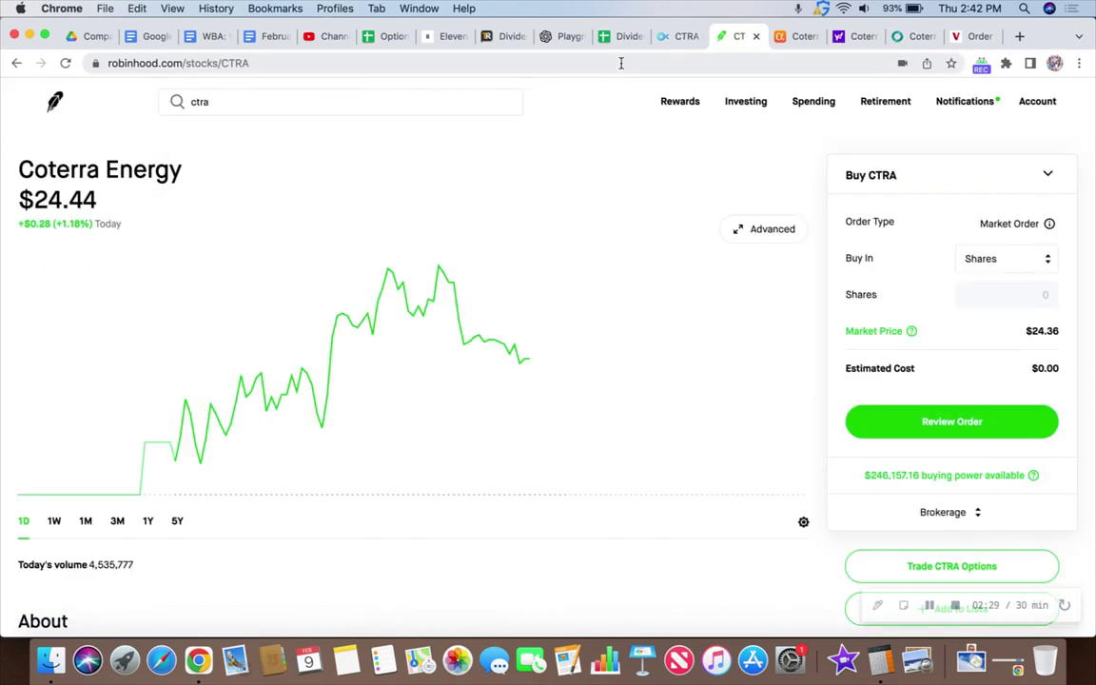
- Switch to the Seeking Alpha CTRA summary and scan its $24.35 price and ratings
key("ctrl+Tab")
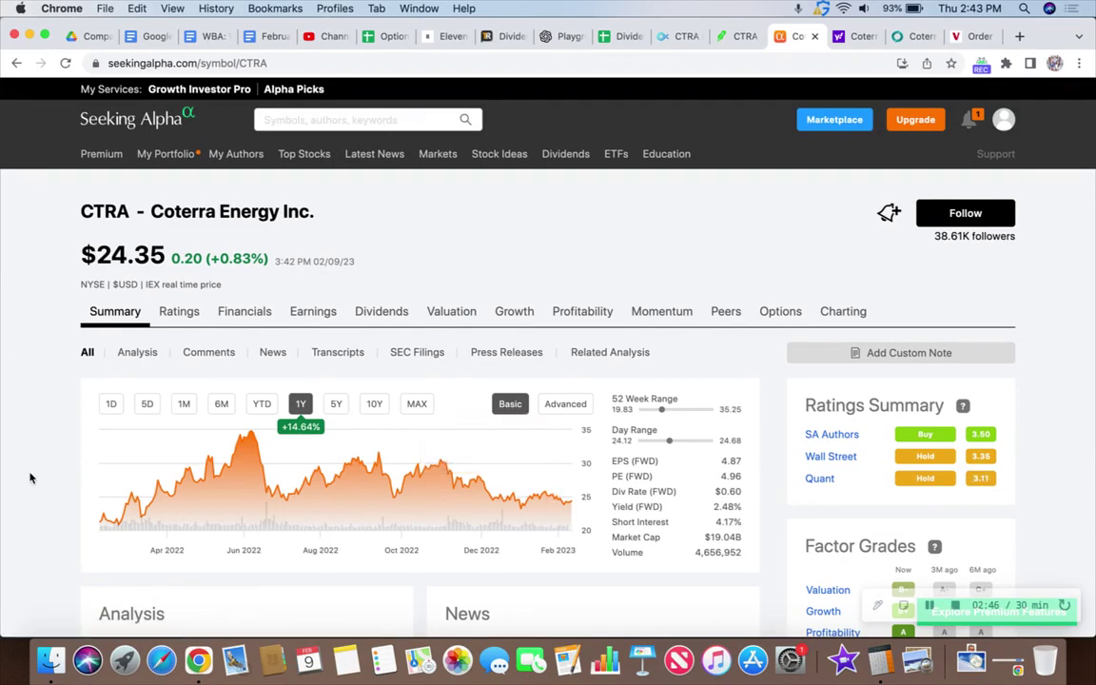
scroll(29, 478, "down", 2)
scroll(33, 480, "up", 2)
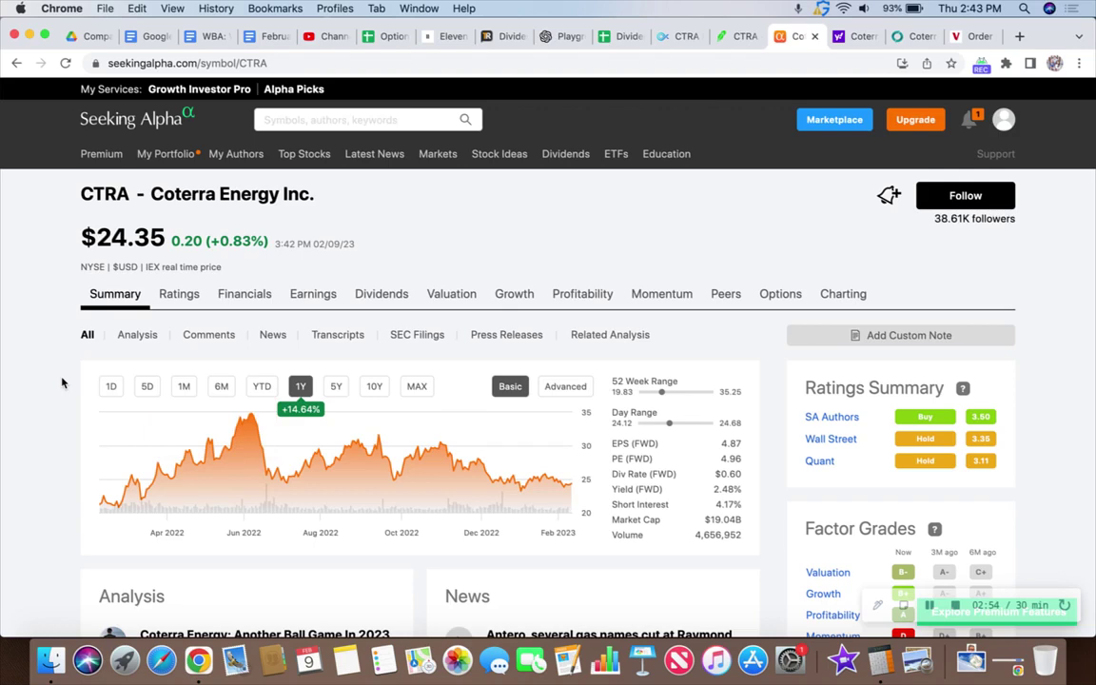
- Open CTRA's Dividends section and highlight the 2.48% forward yield in the scorecard
left_click(393, 294)
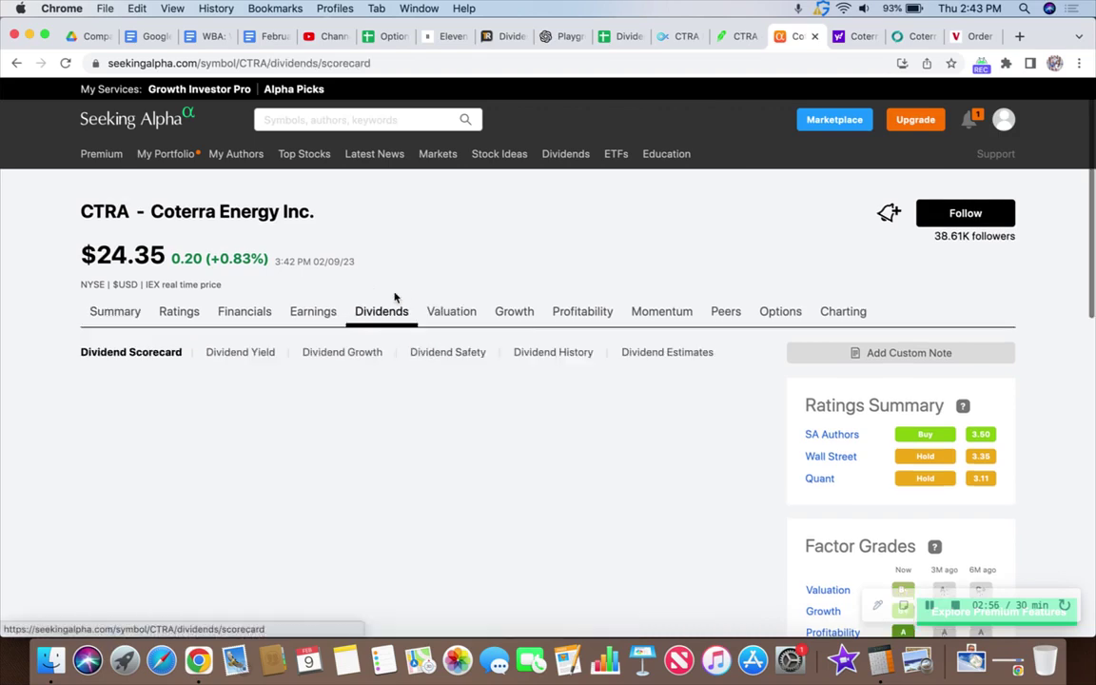
scroll(59, 379, "down", 2)
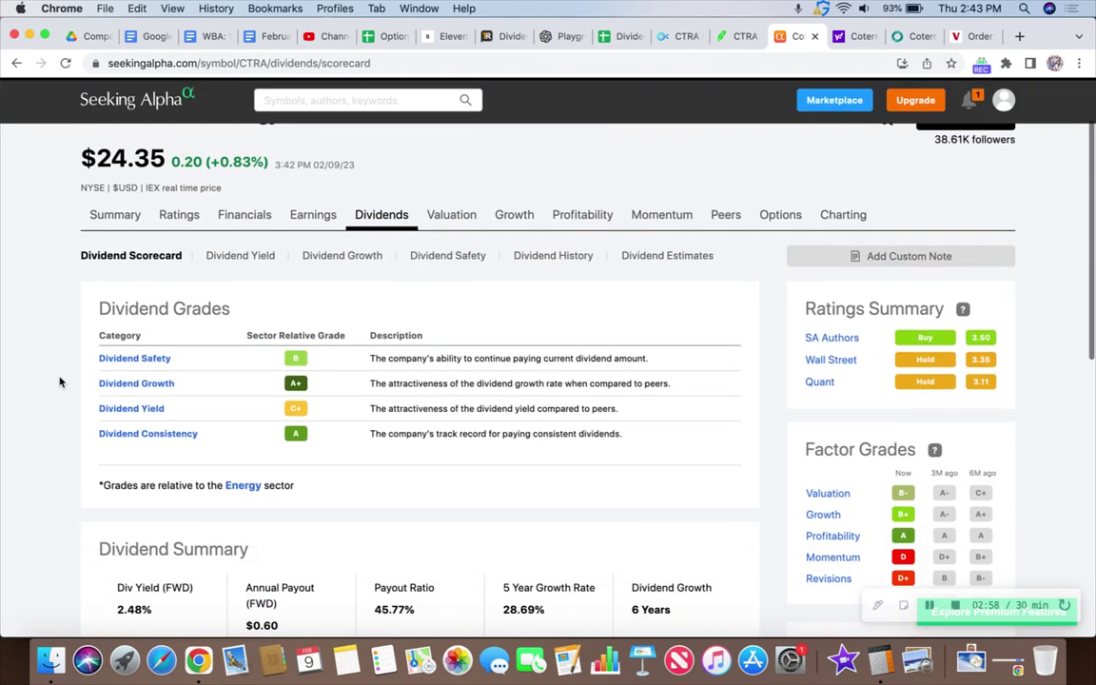
scroll(59, 381, "down", 5)
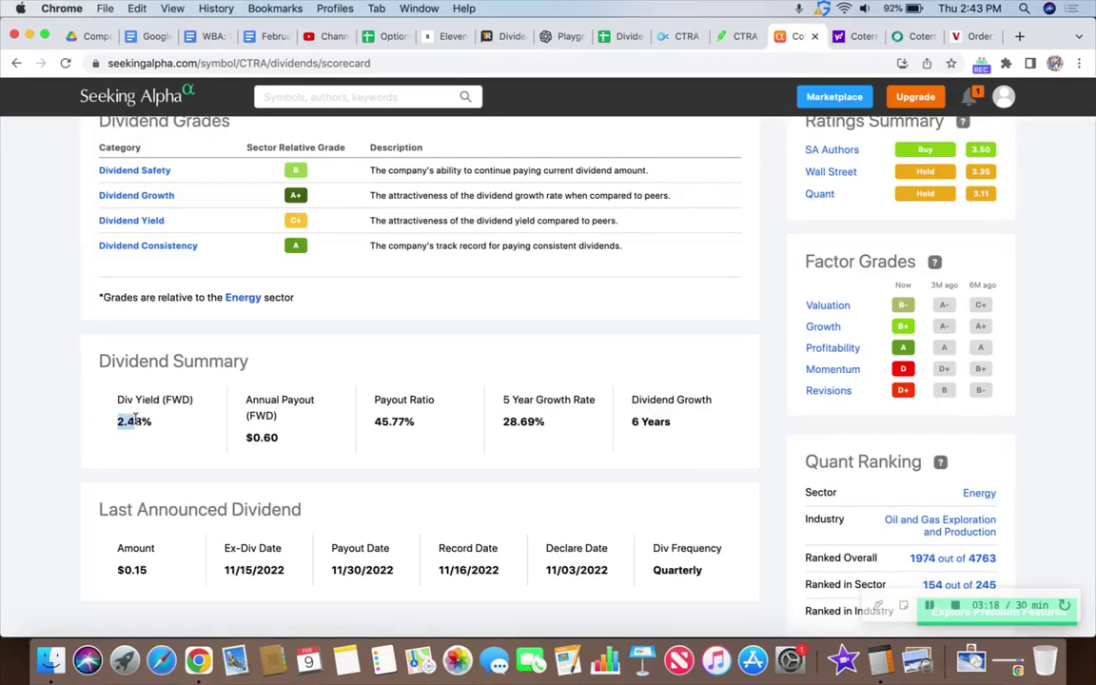
left_click_drag(135, 419, 156, 422)
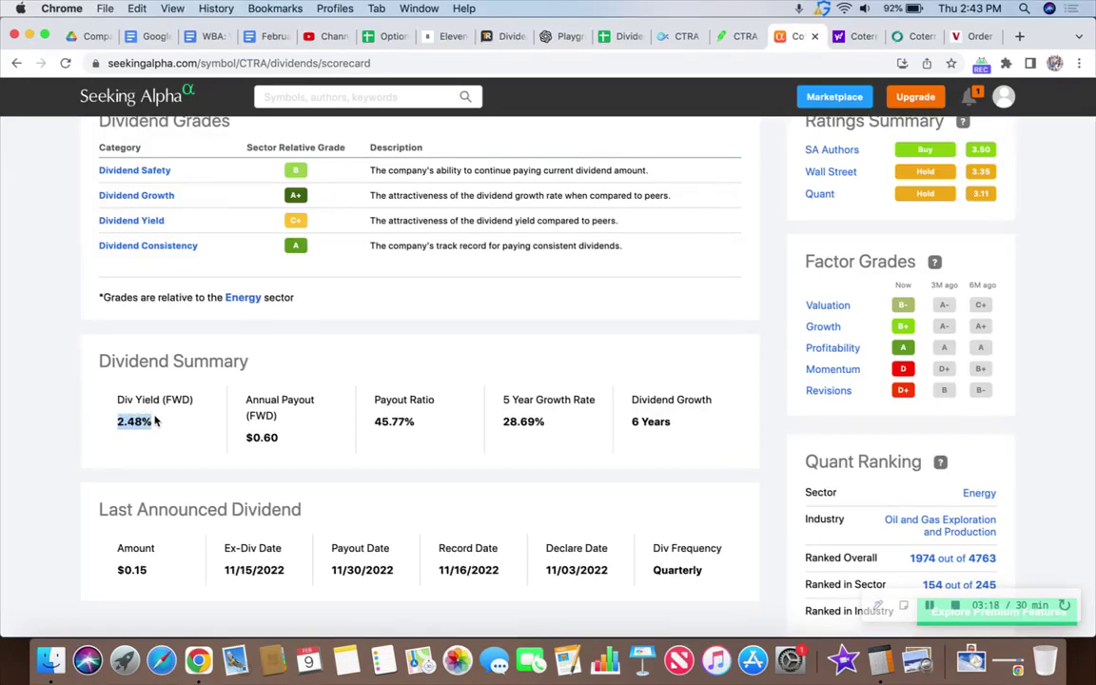
left_click(59, 421)
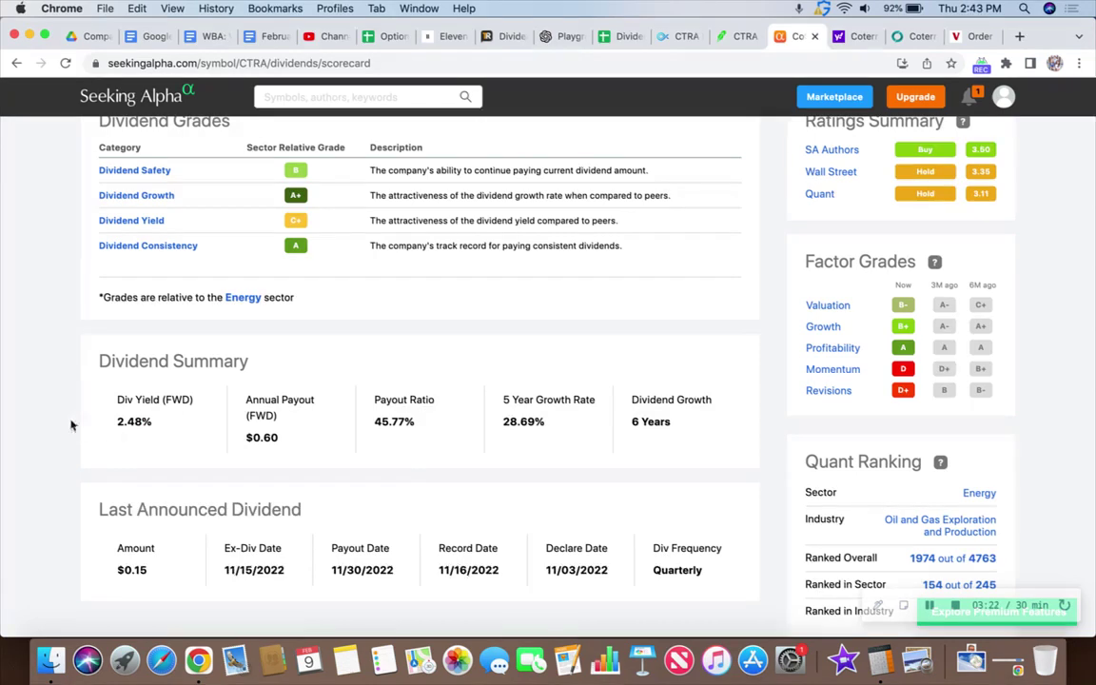
scroll(67, 420, "up", 1)
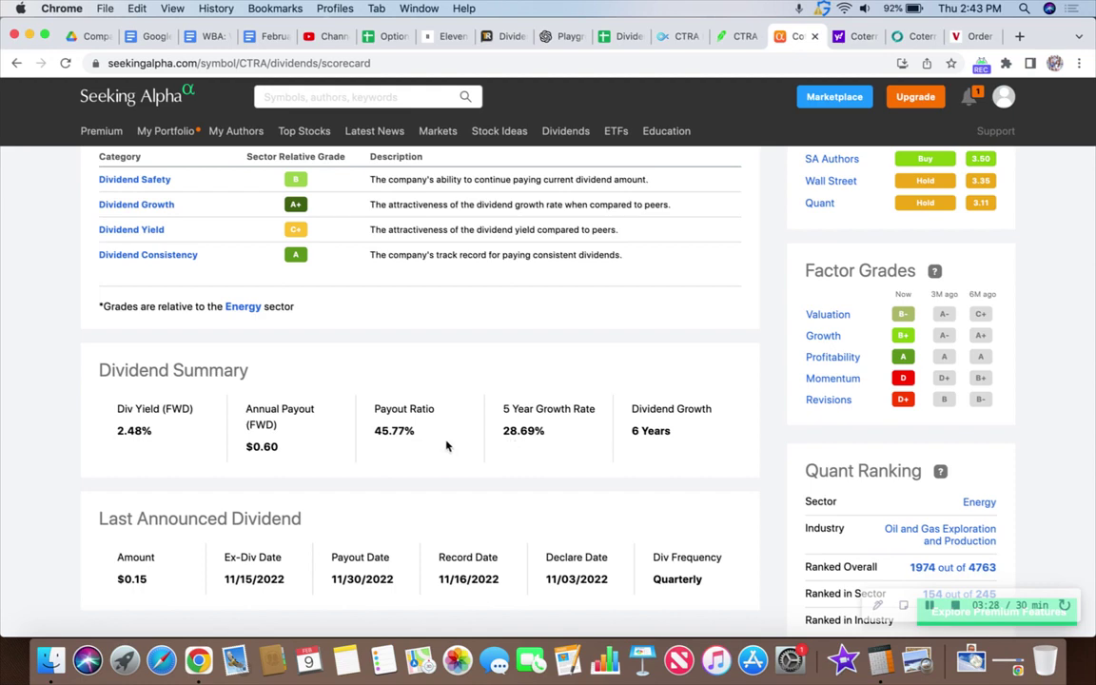
scroll(47, 373, "up", 5)
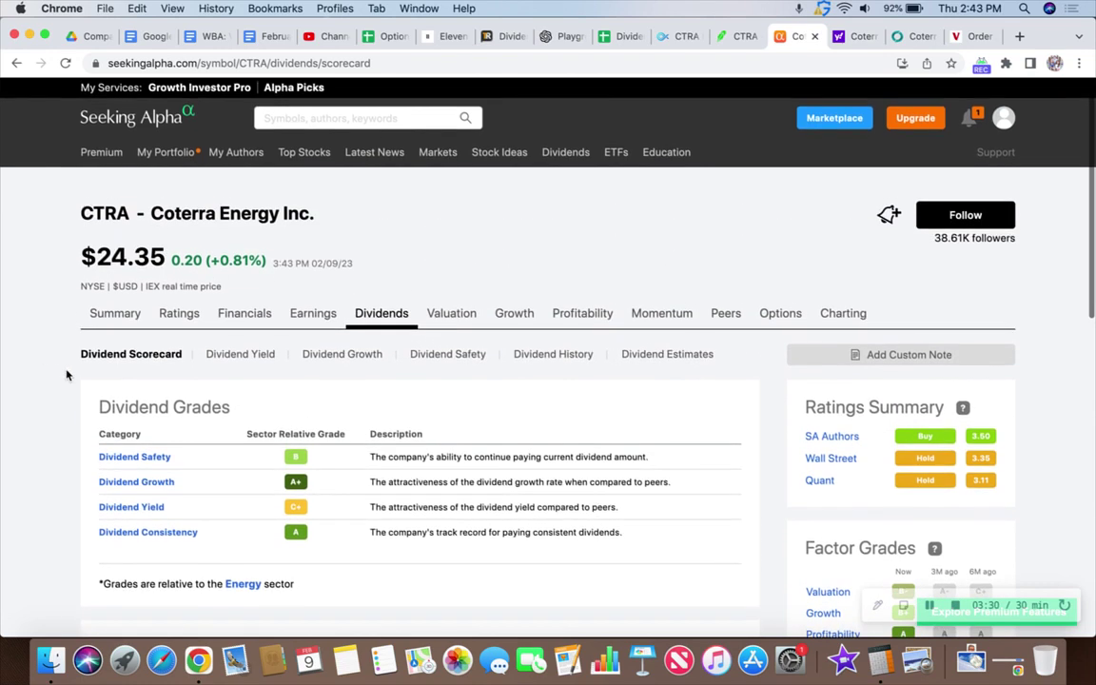
- Review CTRA's dividend and payout history tables, then return to Robinhood's CTRA page
left_click(548, 354)
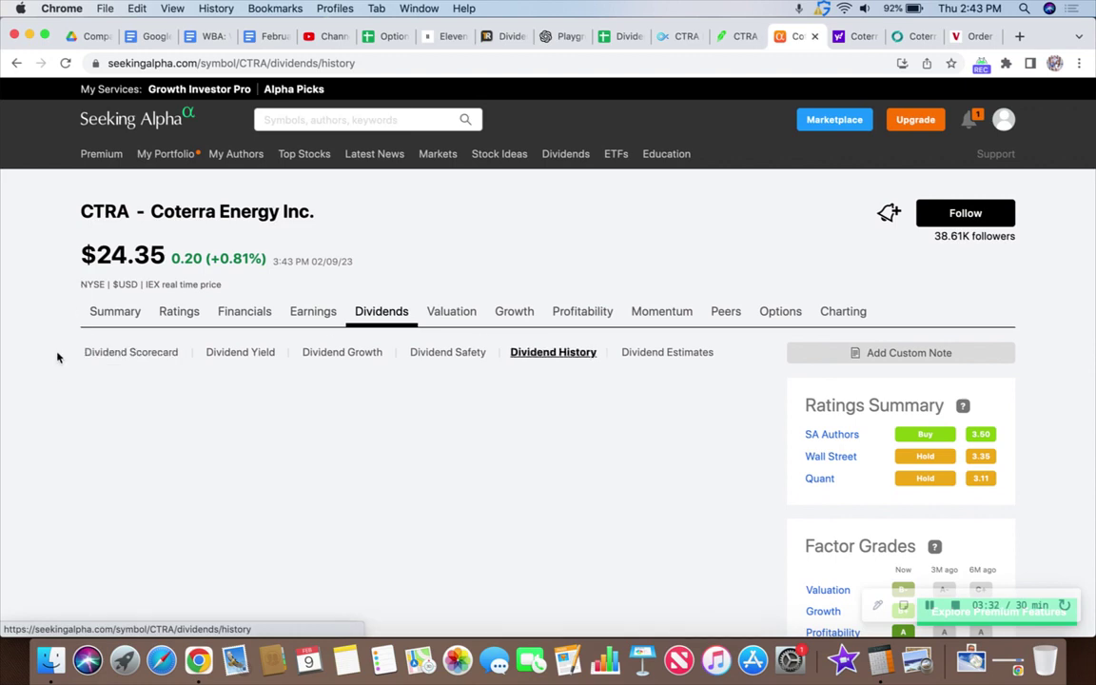
scroll(54, 384, "down", 2)
scroll(54, 384, "down", 1)
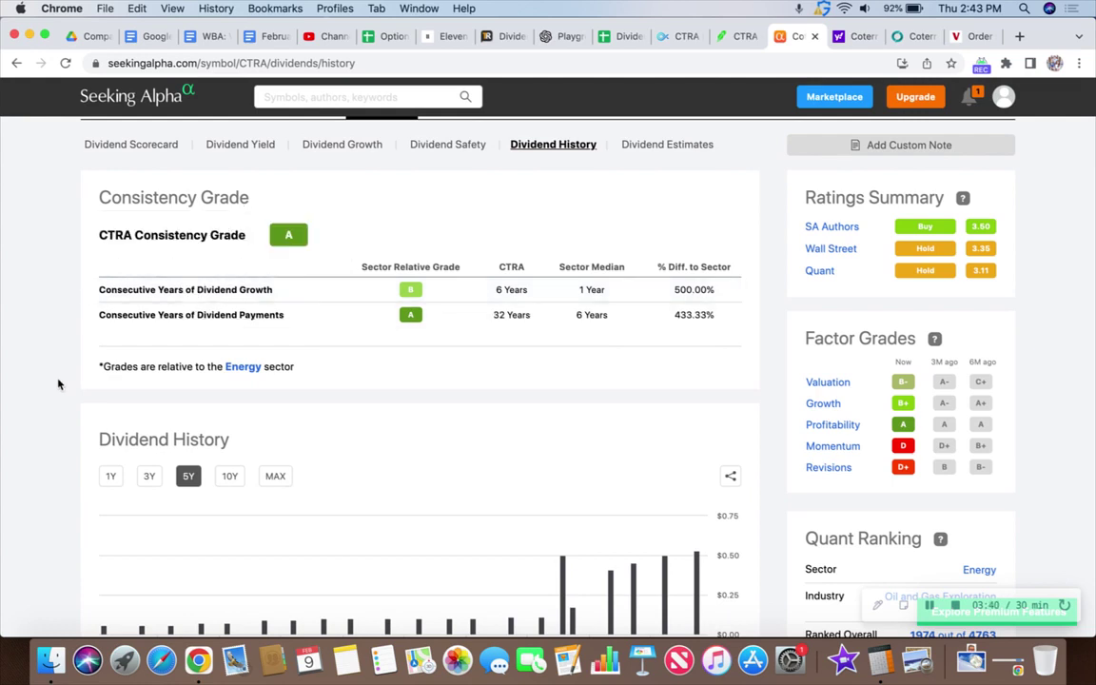
scroll(58, 415, "down", 2)
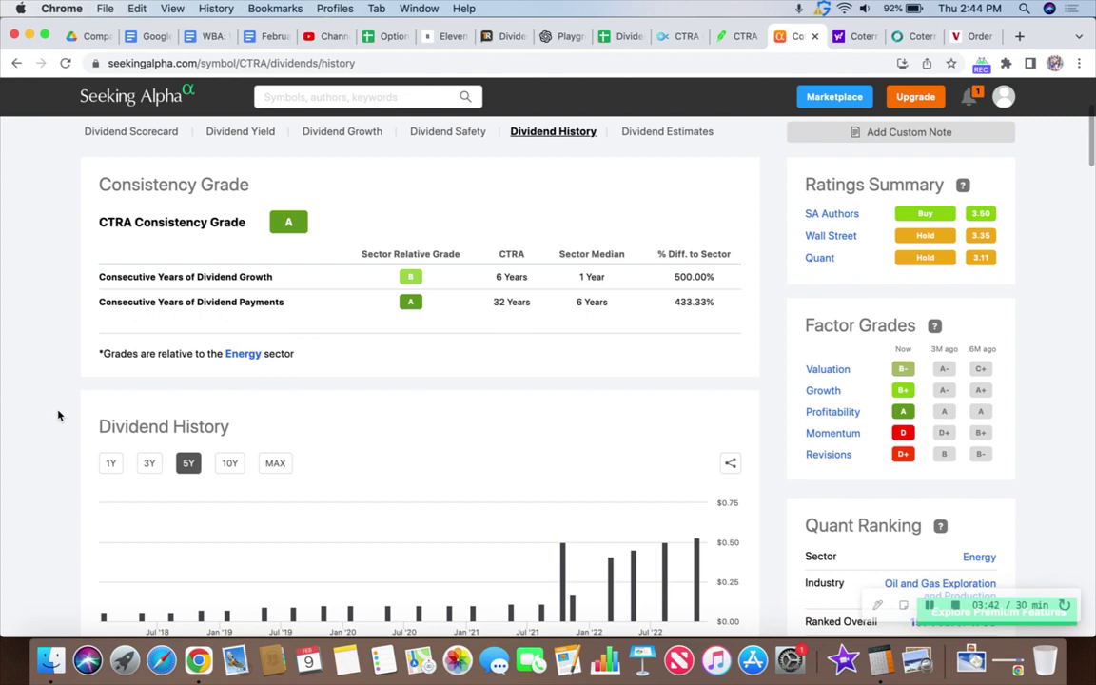
scroll(58, 416, "down", 7)
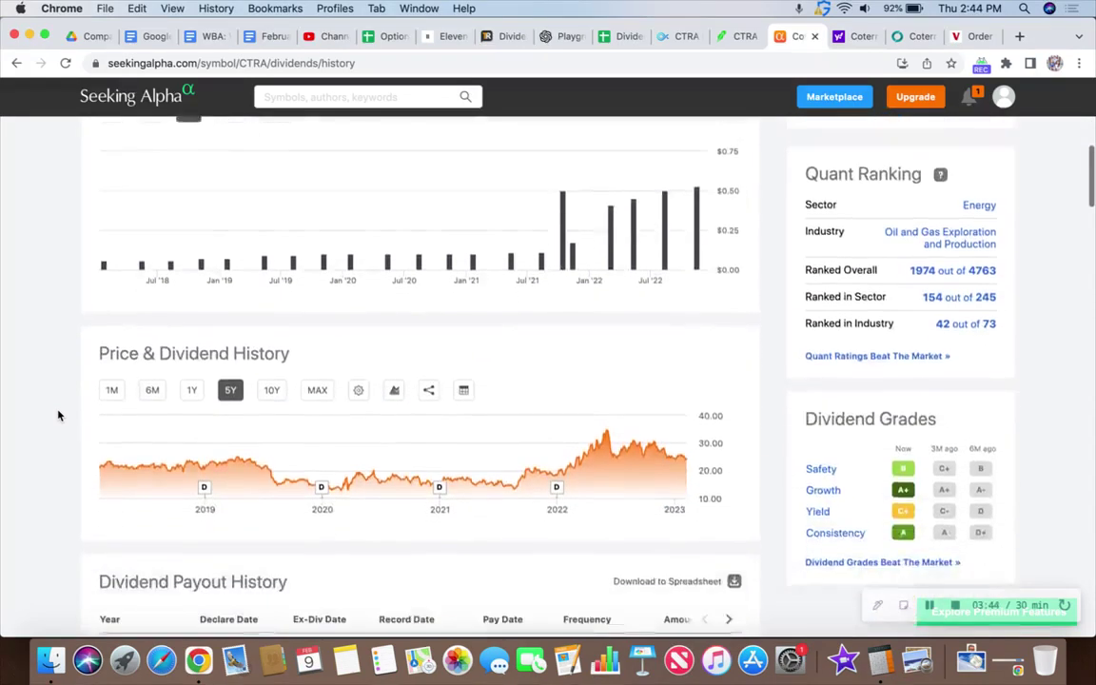
scroll(58, 409, "down", 8)
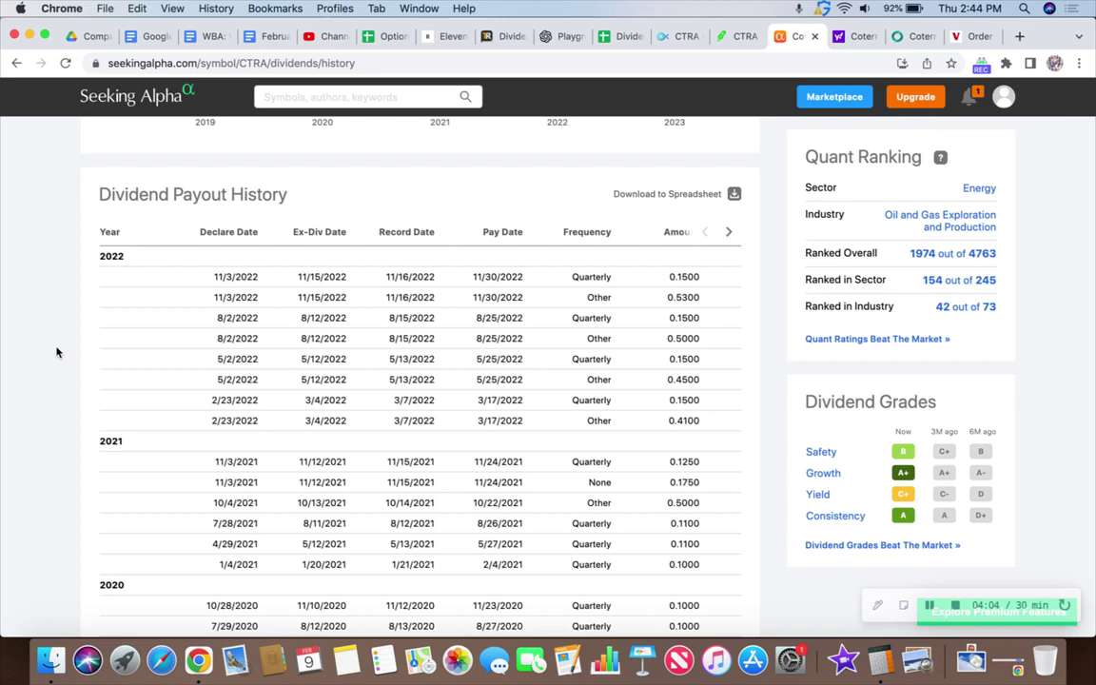
scroll(57, 353, "up", 5)
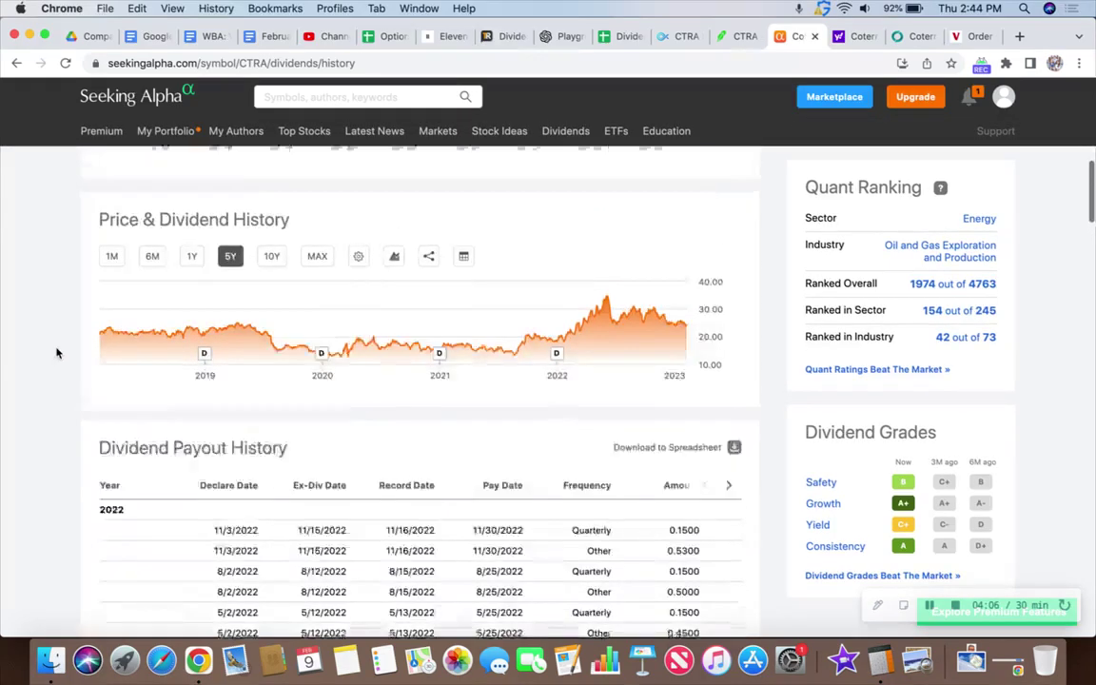
scroll(56, 353, "up", 2)
scroll(59, 367, "up", 6)
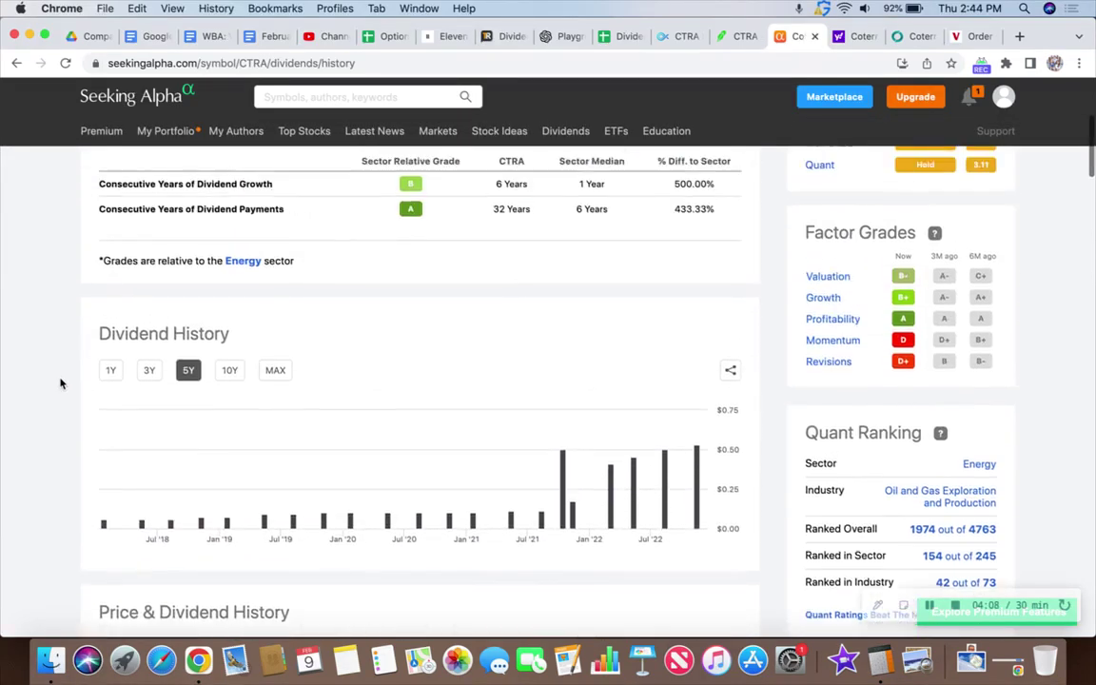
scroll(60, 383, "up", 3)
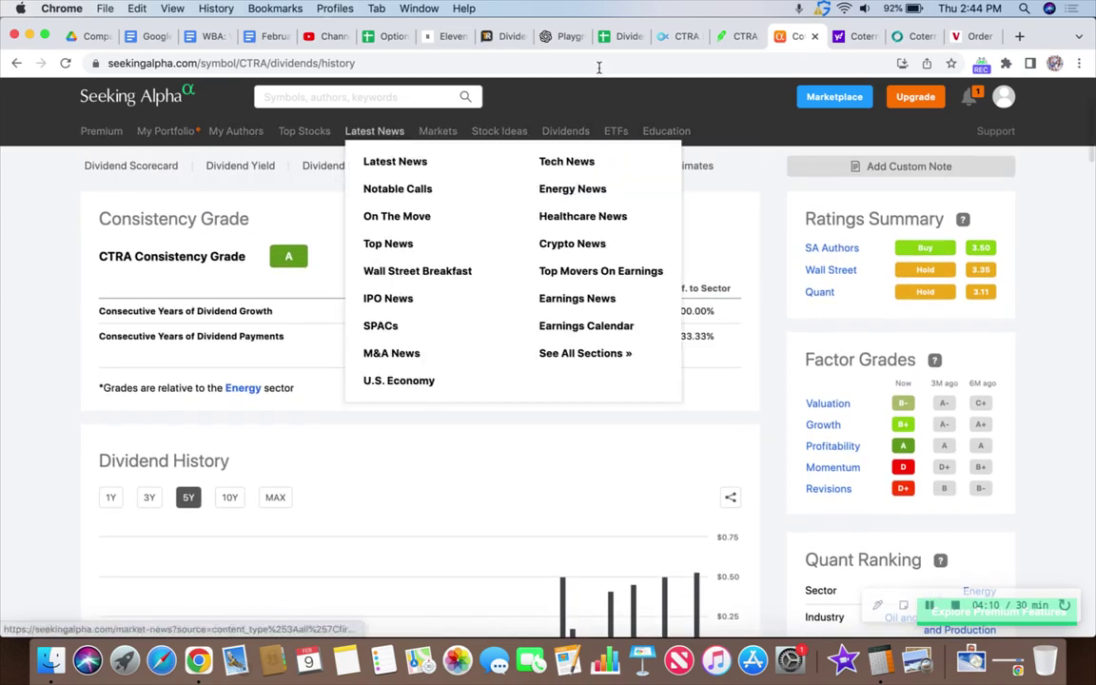
left_click(740, 36)
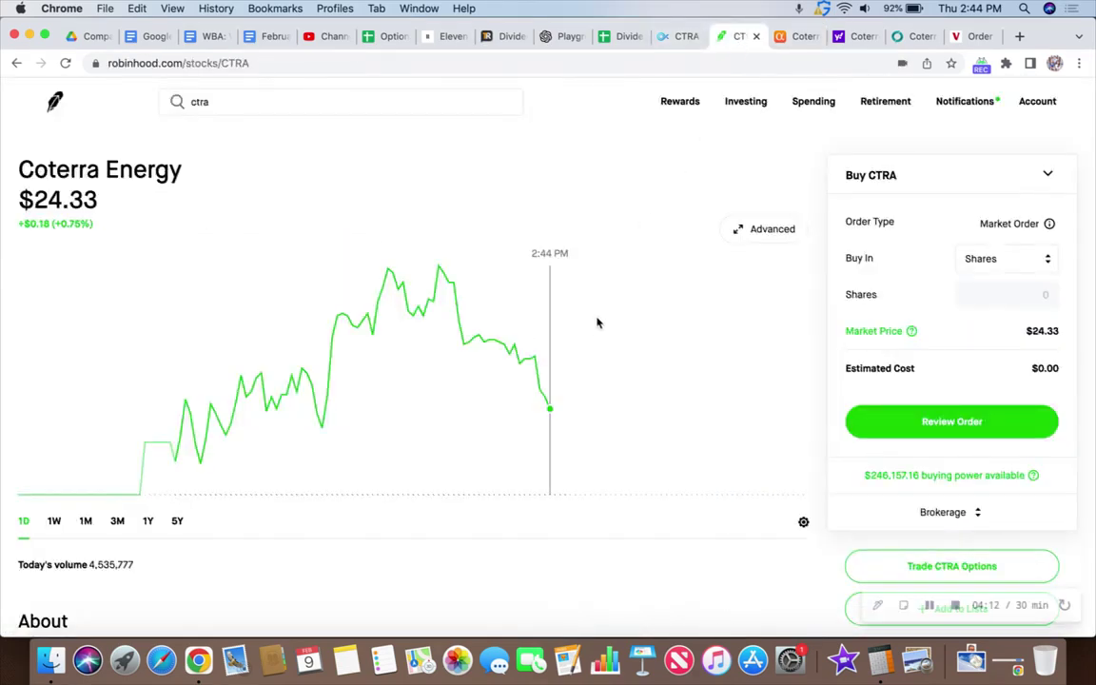
- Open the CTRA options chain as Sell Put and view the February 10 strikes
left_click(930, 574)
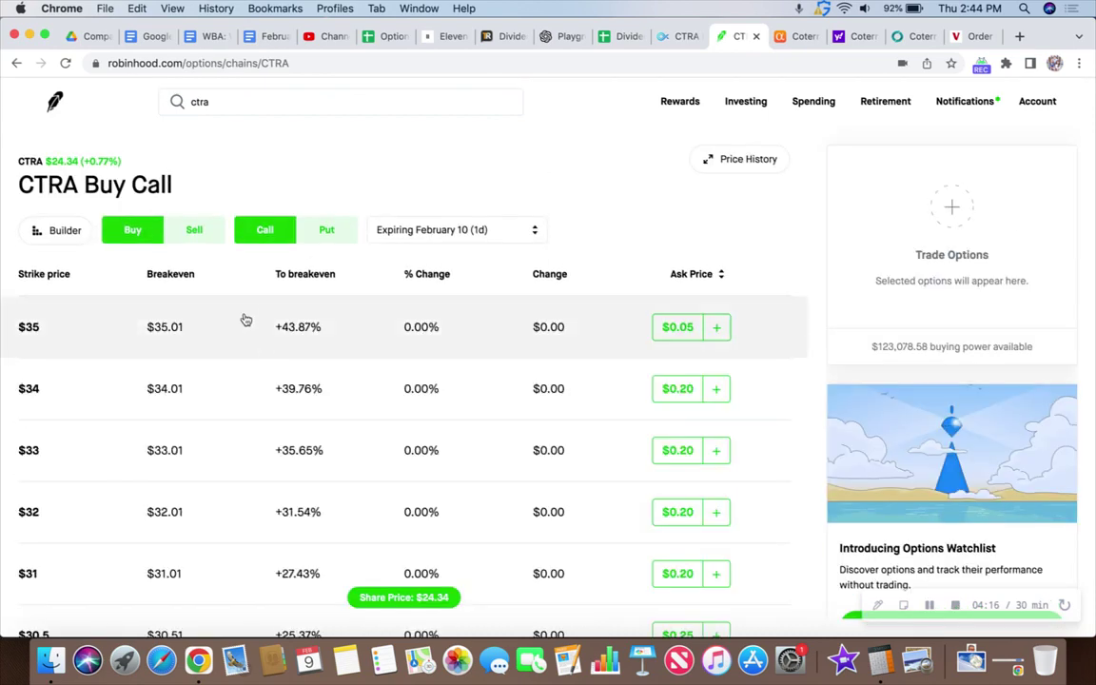
left_click(195, 231)
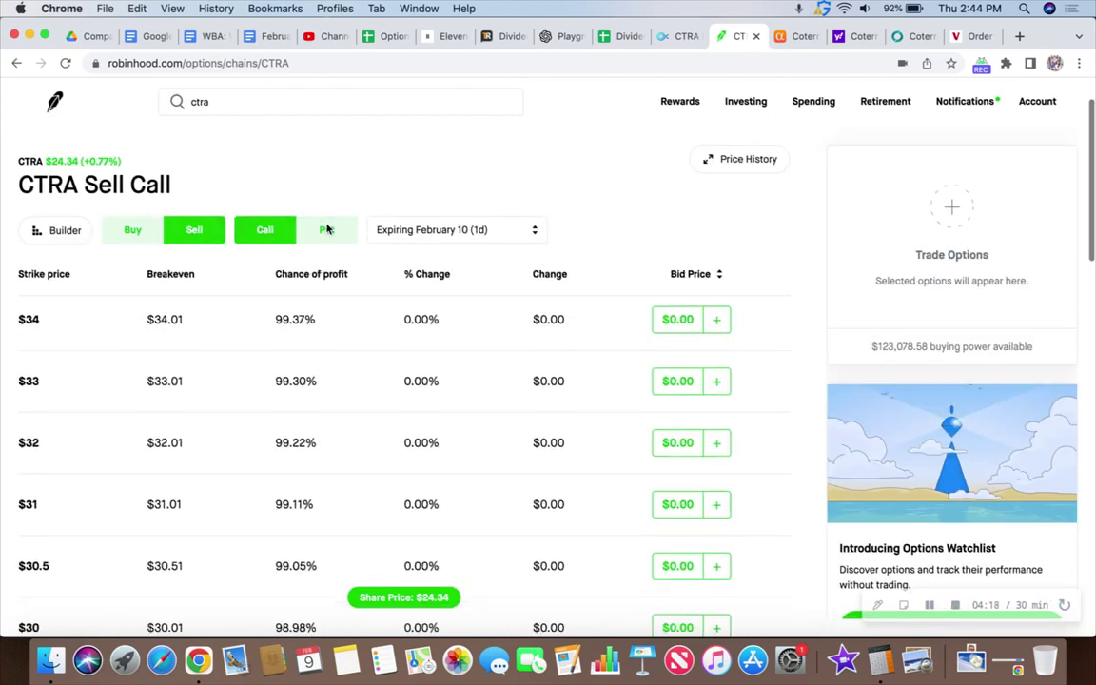
left_click(327, 230)
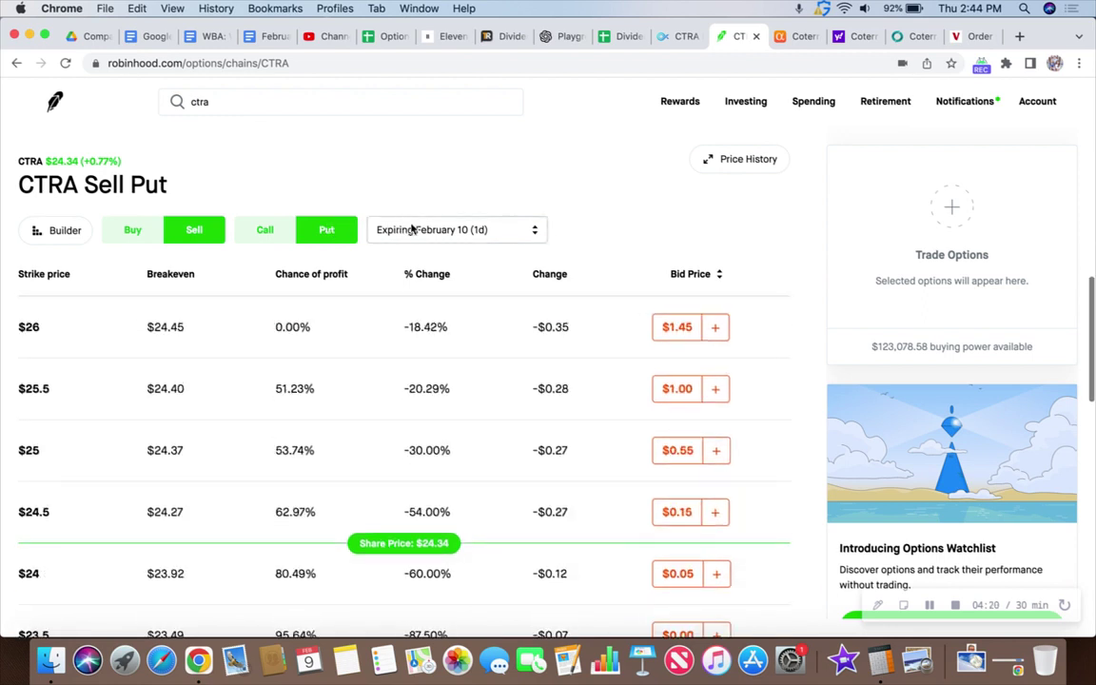
scroll(500, 382, "down", 2)
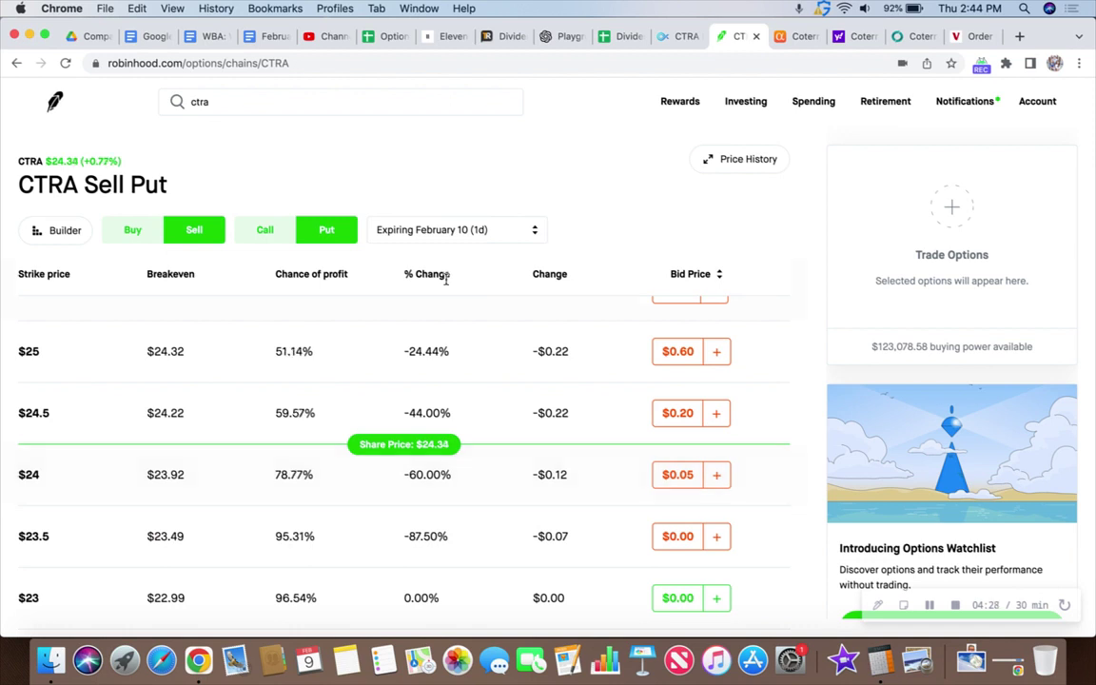
- Change the expiration to February 17 and review strikes, with $23.5 bidding $0.15
left_click(424, 237)
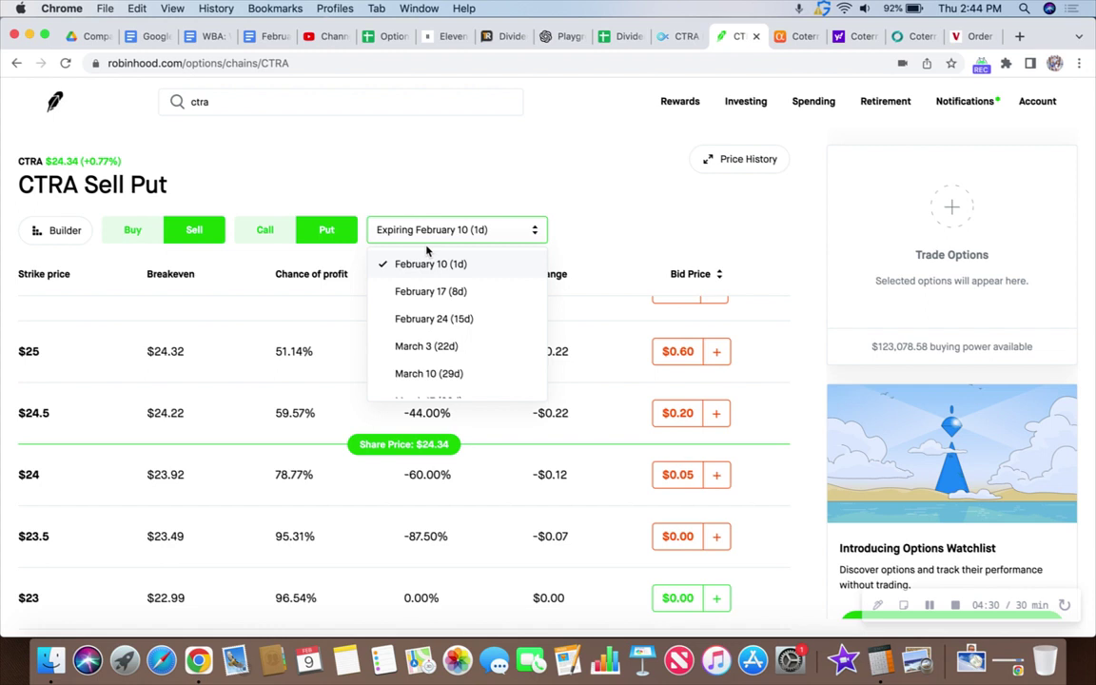
left_click(425, 293)
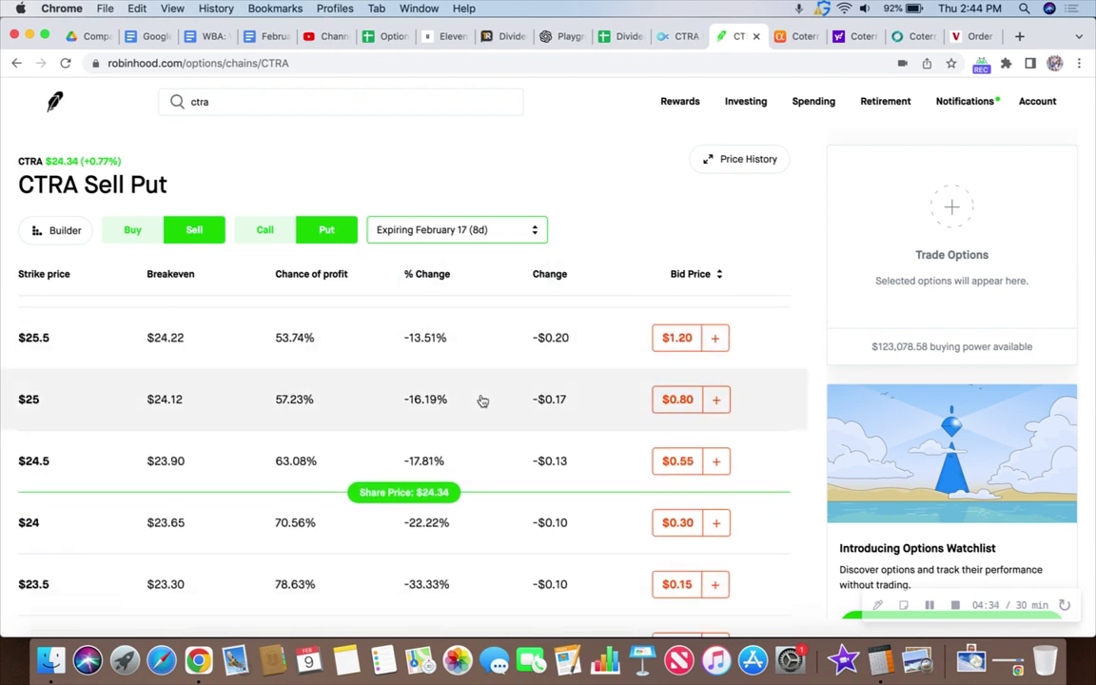
scroll(489, 398, "down", 2)
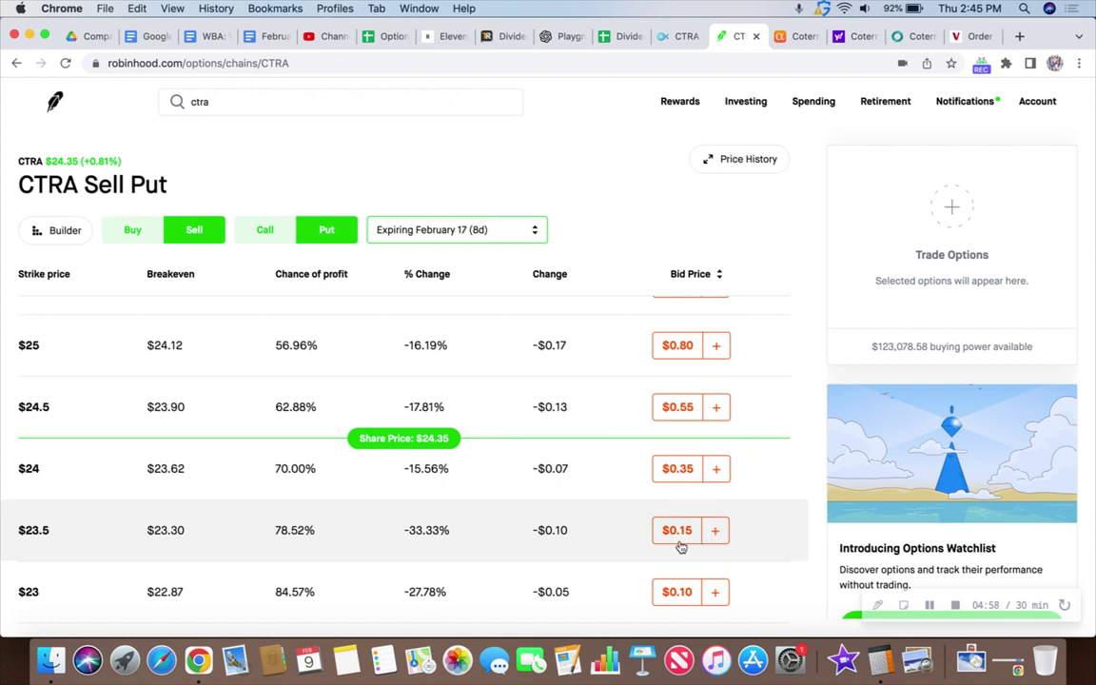
- In Calculator, divide the $0.15 premium by the 23.5 strike, giving 0.006382978723404
left_click(880, 662)
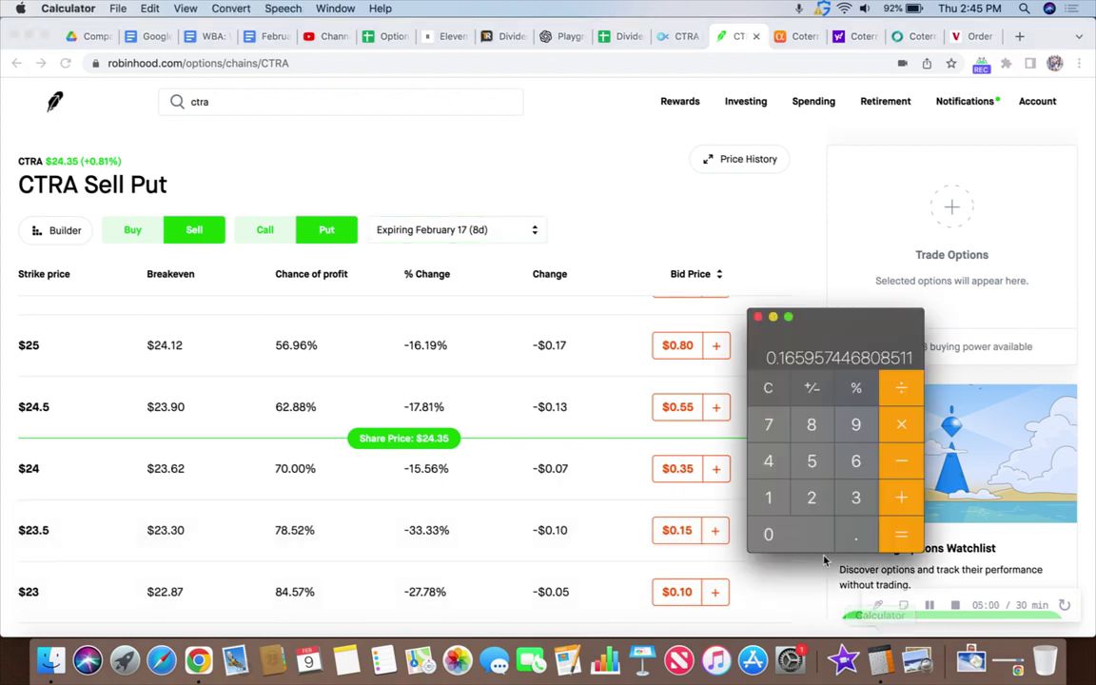
left_click(769, 387)
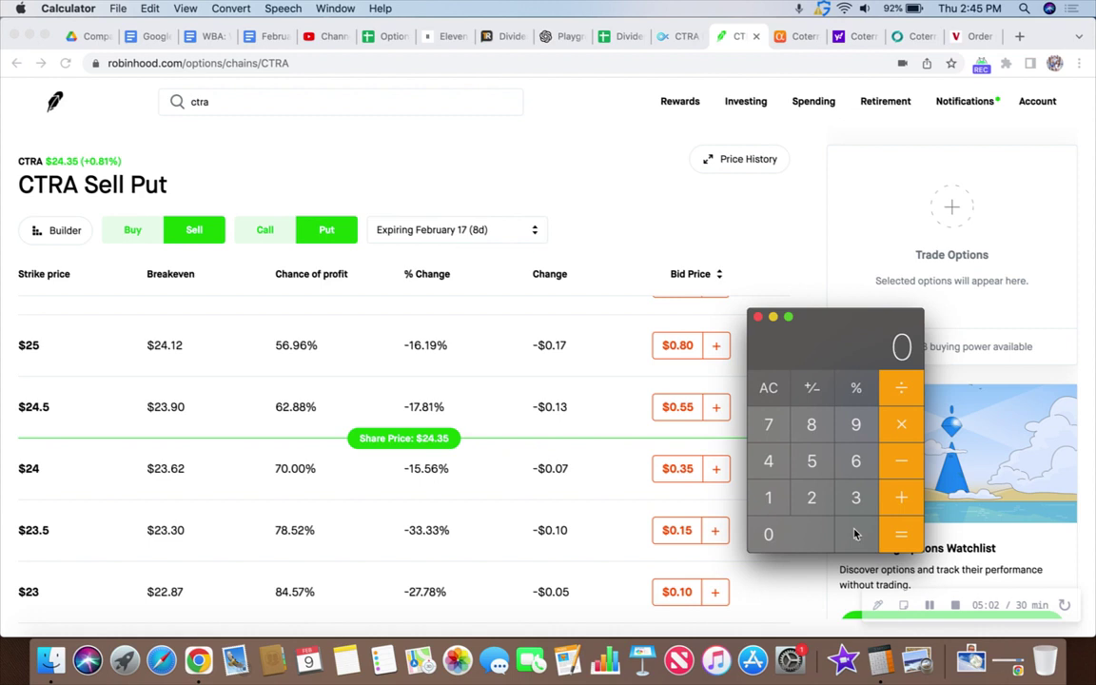
left_click(854, 535)
type("15")
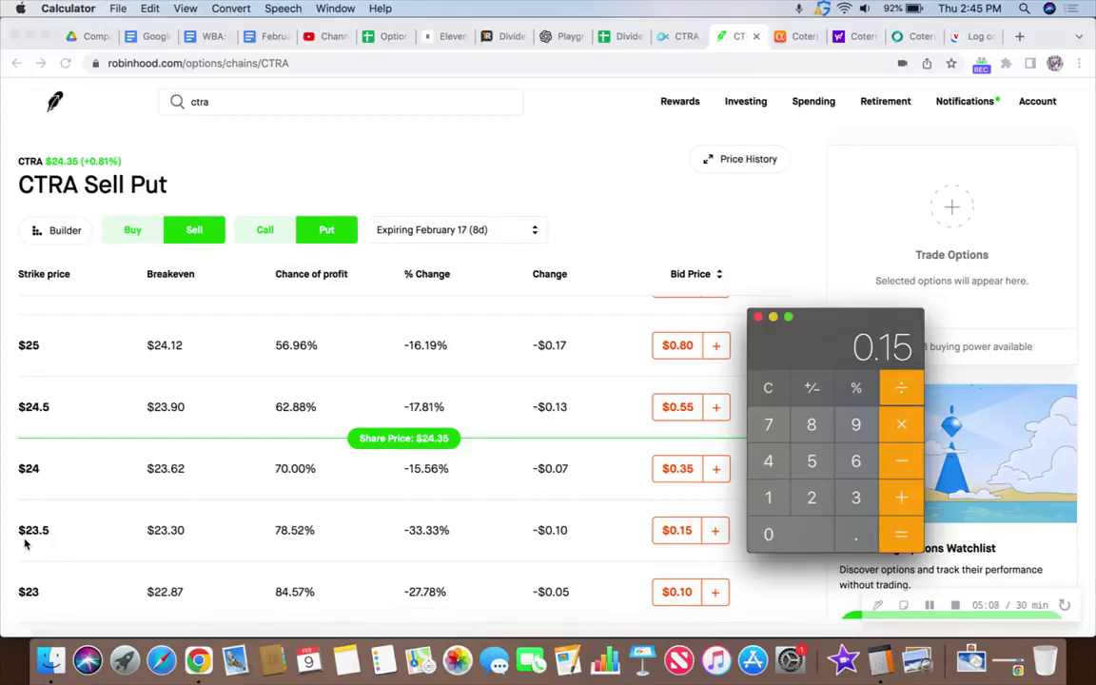
type("23.5")
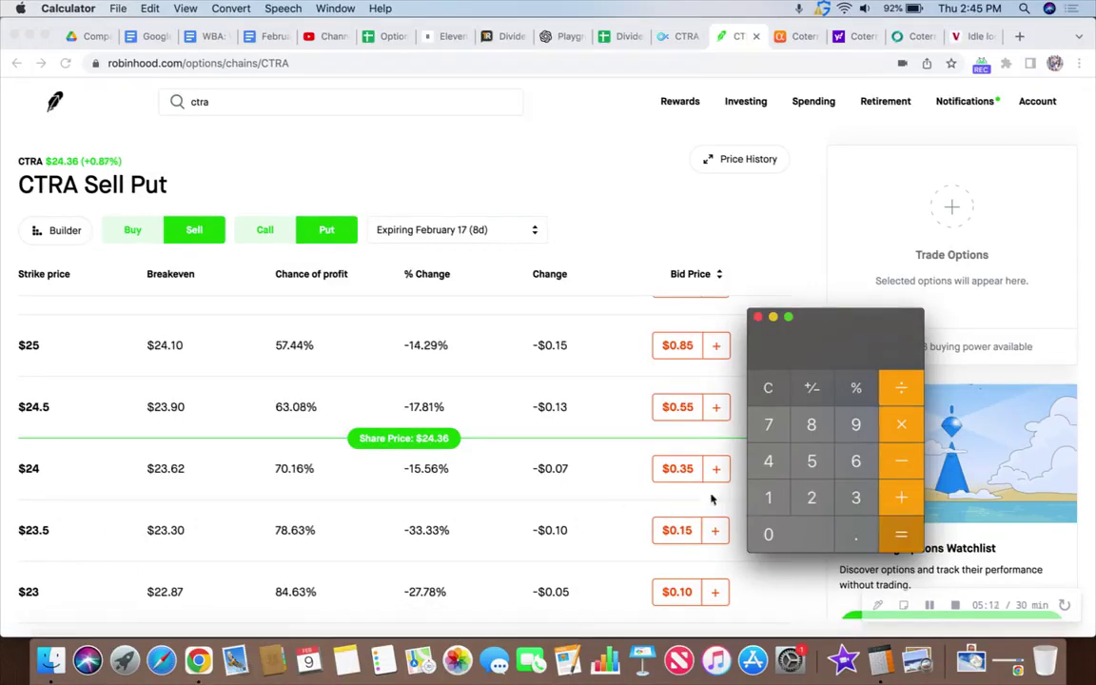
key("Return")
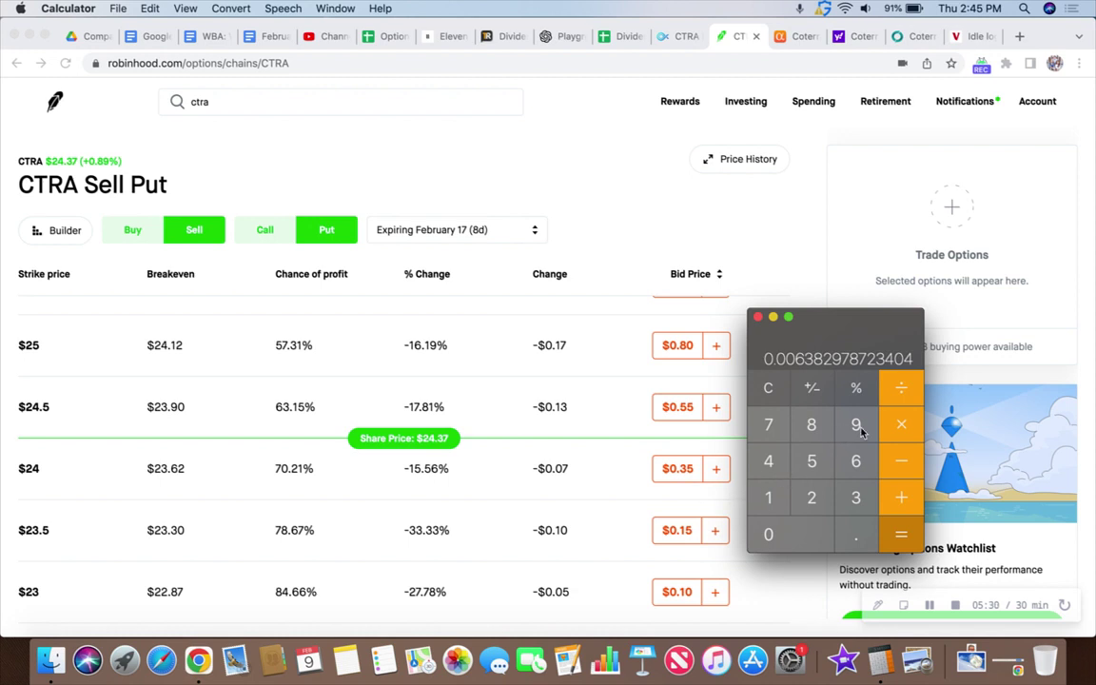
- Multiply that result by 26 to get 0.165957446808511
left_click(892, 430)
left_click(812, 498)
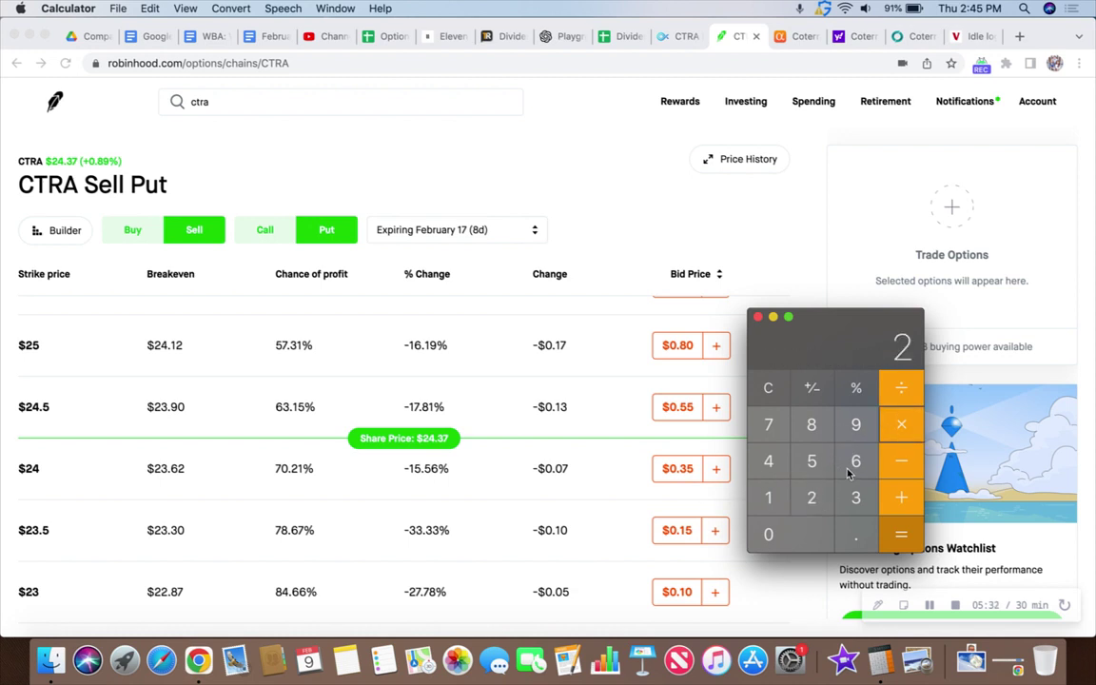
left_click(855, 460)
left_click(900, 533)
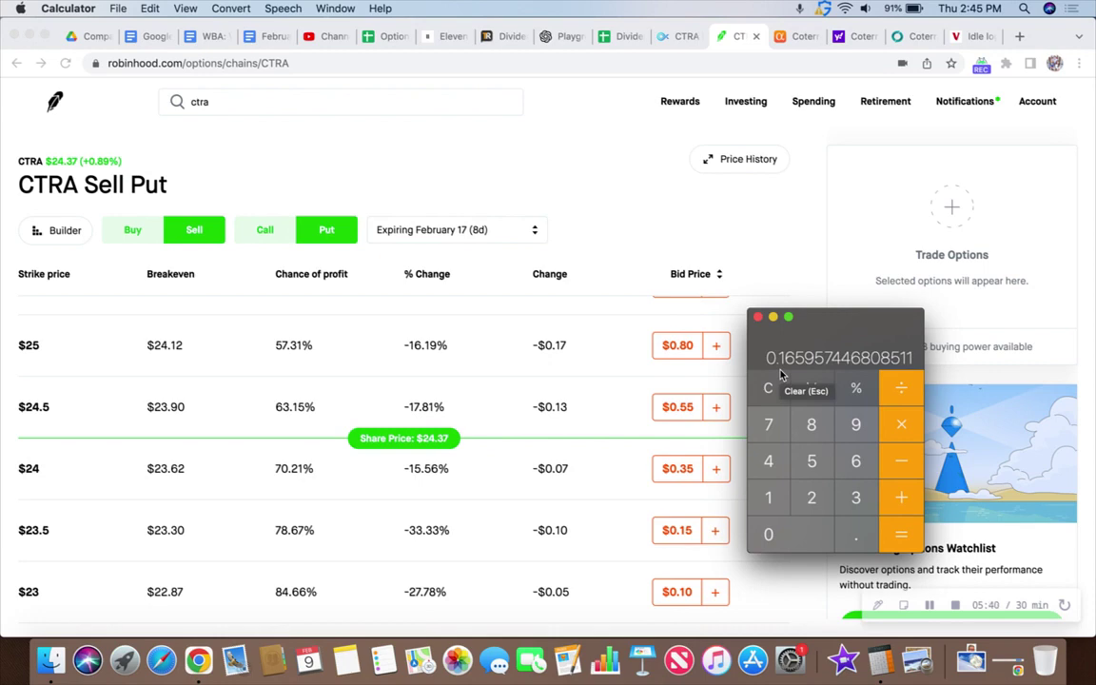
- Return to the Yahoo Finance CTRA quote, now at 24.37, up 0.22
left_click(856, 37)
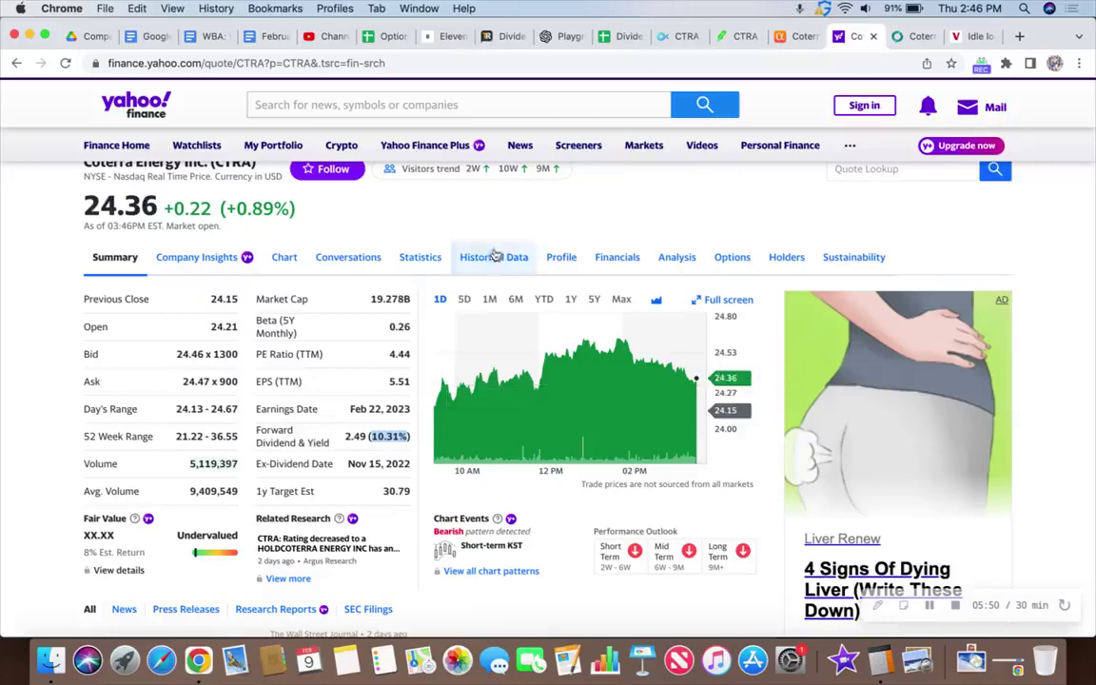
- Sell one CTRA $23.50 Feb 17 put, cash-secured with $2,350 collateral, for a $25.00 credit
left_click(740, 36)
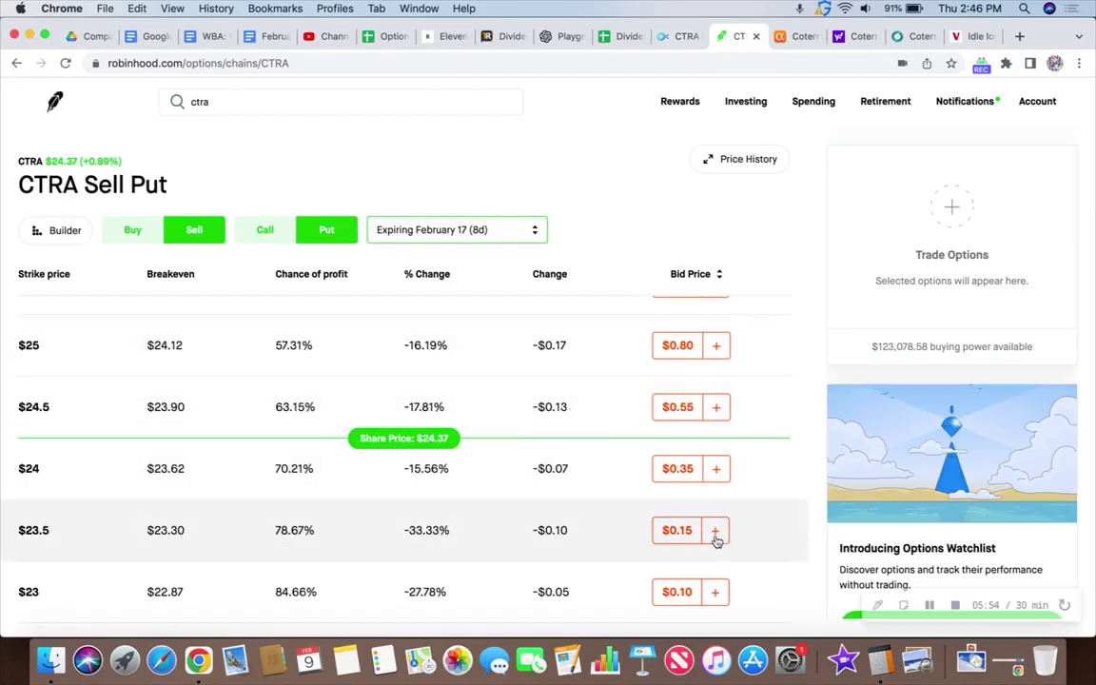
left_click(716, 530)
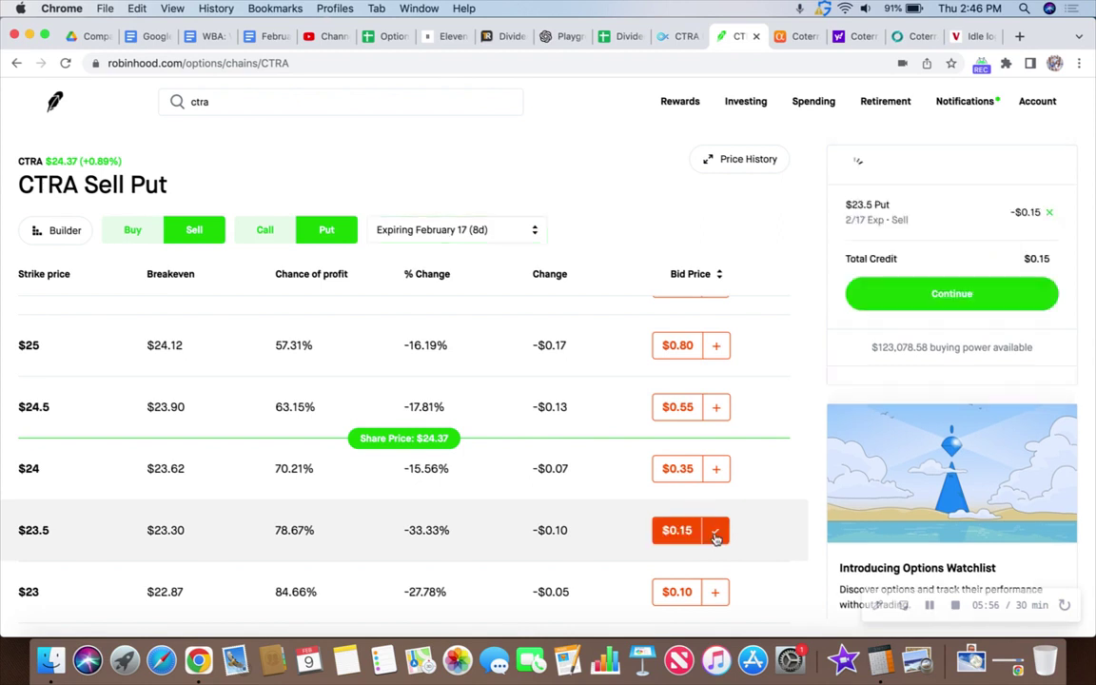
left_click(937, 293)
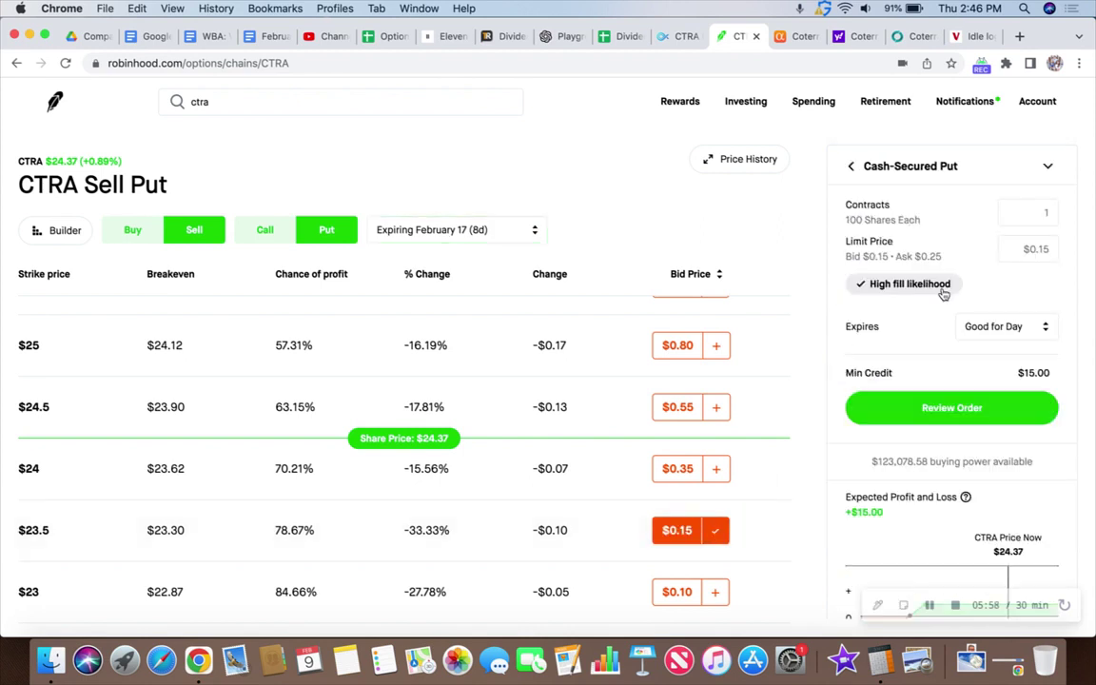
left_click(947, 411)
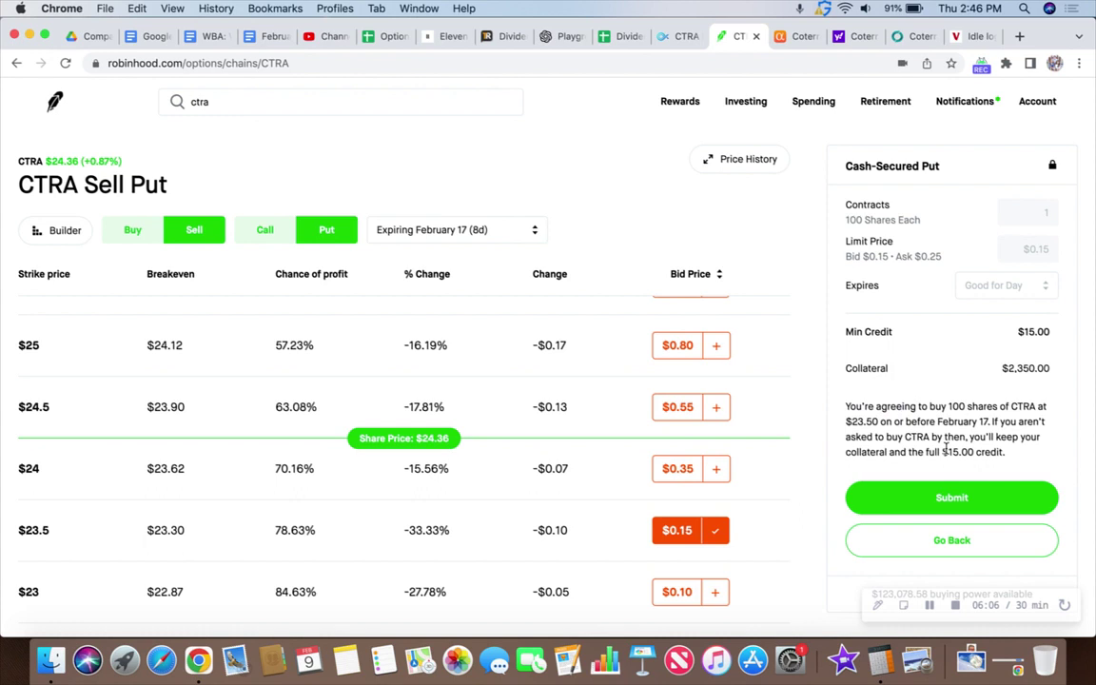
left_click(947, 495)
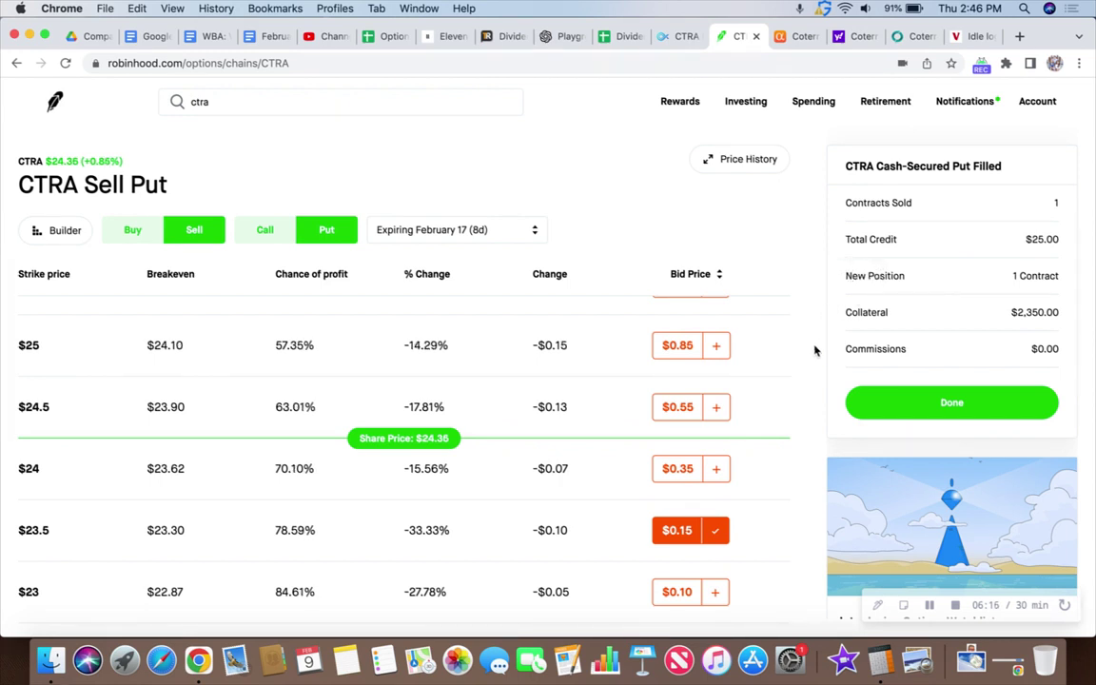
scroll(815, 350, "up", 1)
scroll(814, 350, "down", 2)
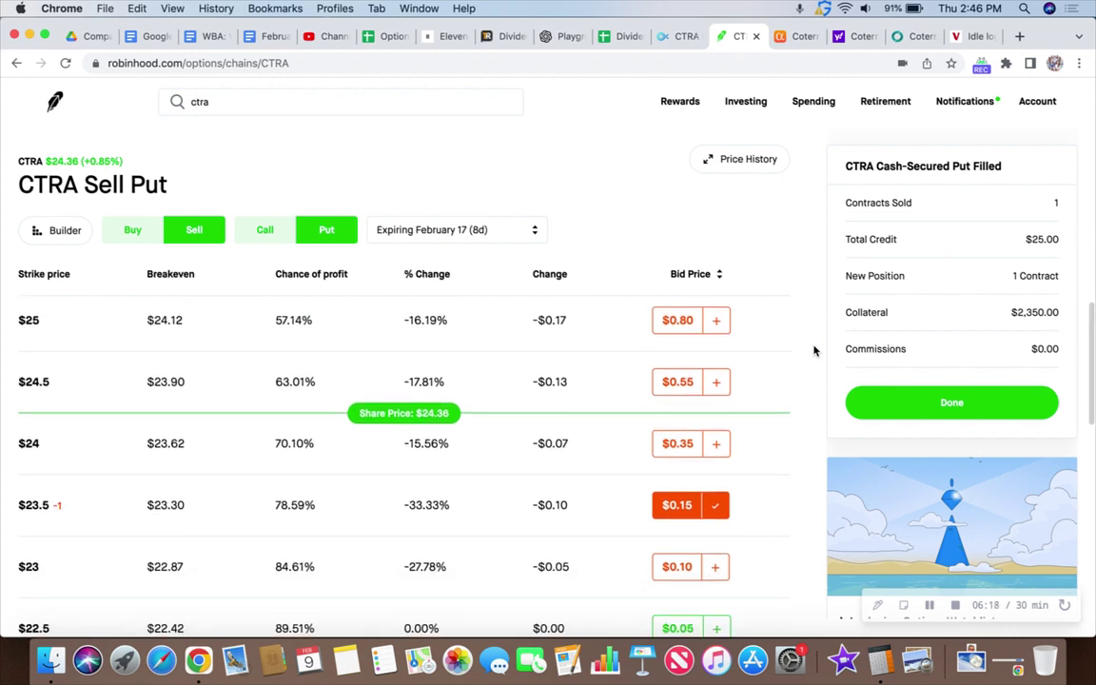
scroll(814, 350, "down", 1)
scroll(815, 353, "down", 1)
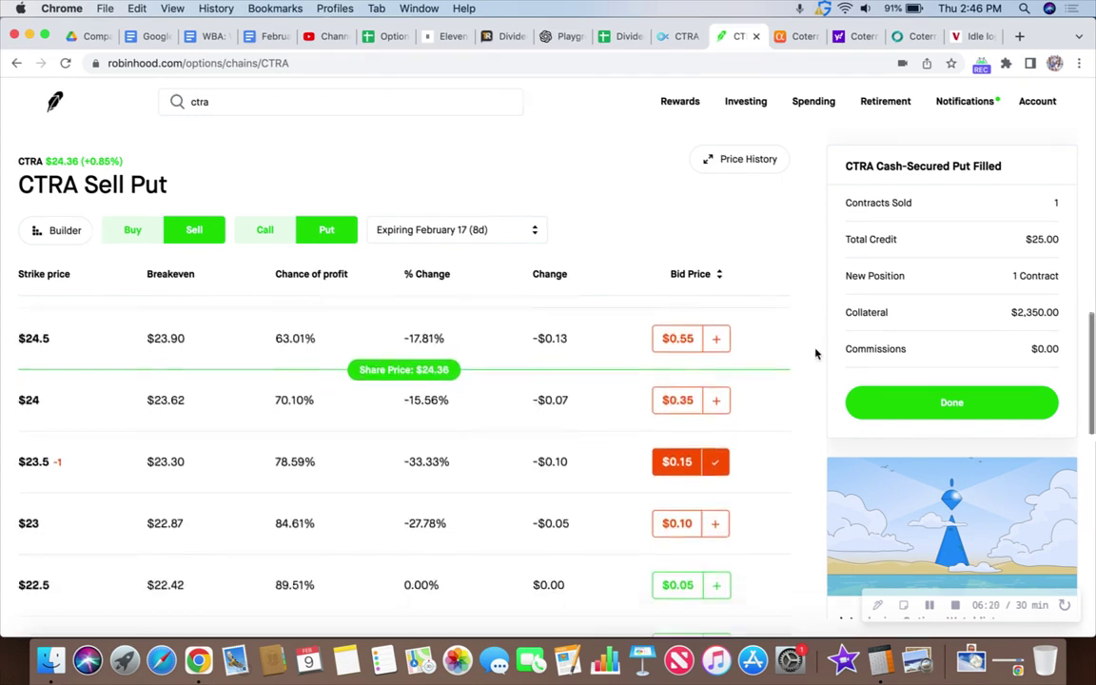
scroll(895, 345, "up", 1)
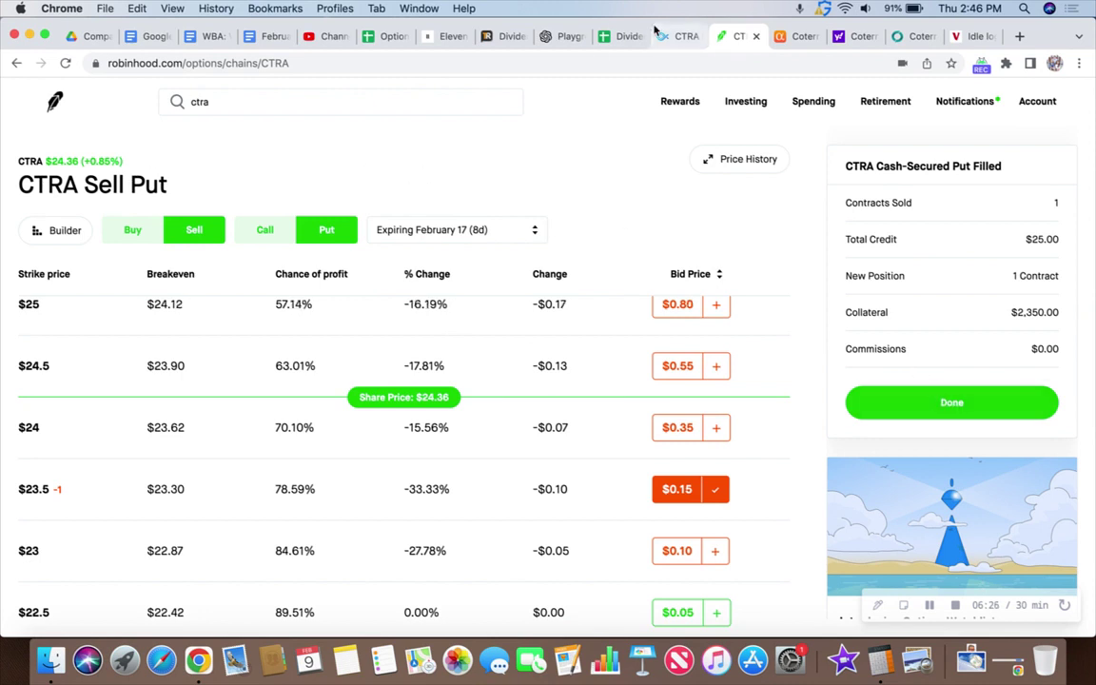
- Switch to the Coterra tab showing the coterra.com homepage, with CTRA quoted at $24.45
left_click(902, 38)
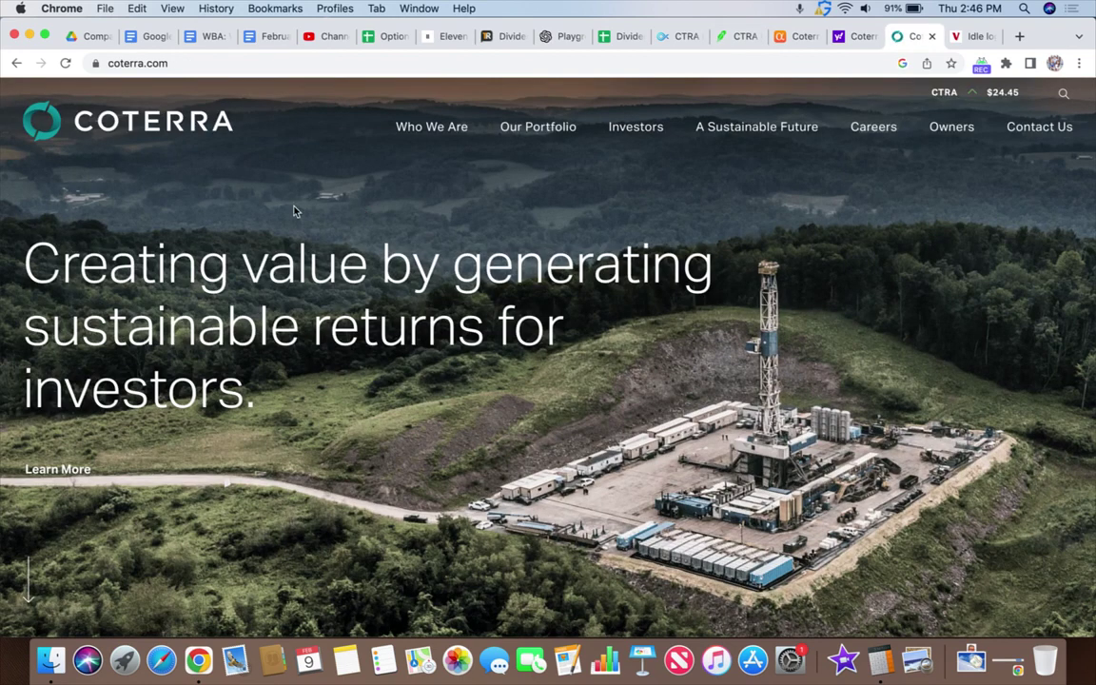